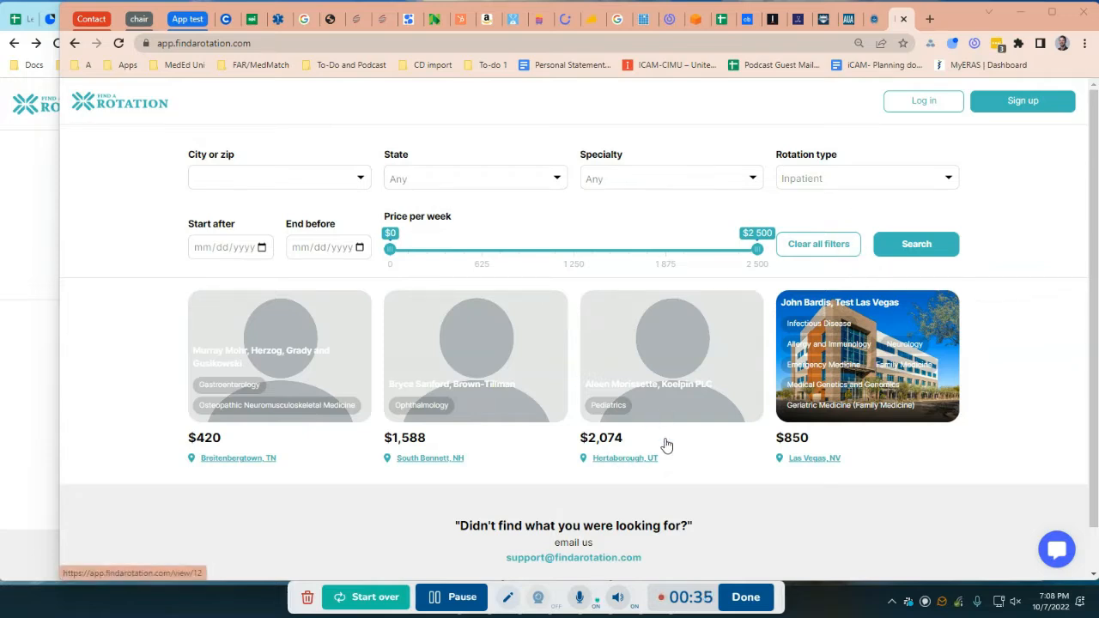
Open the Las Vegas rotation listing while signed out, look over the student sign-up form, and return to the rotation search page
click(889, 338)
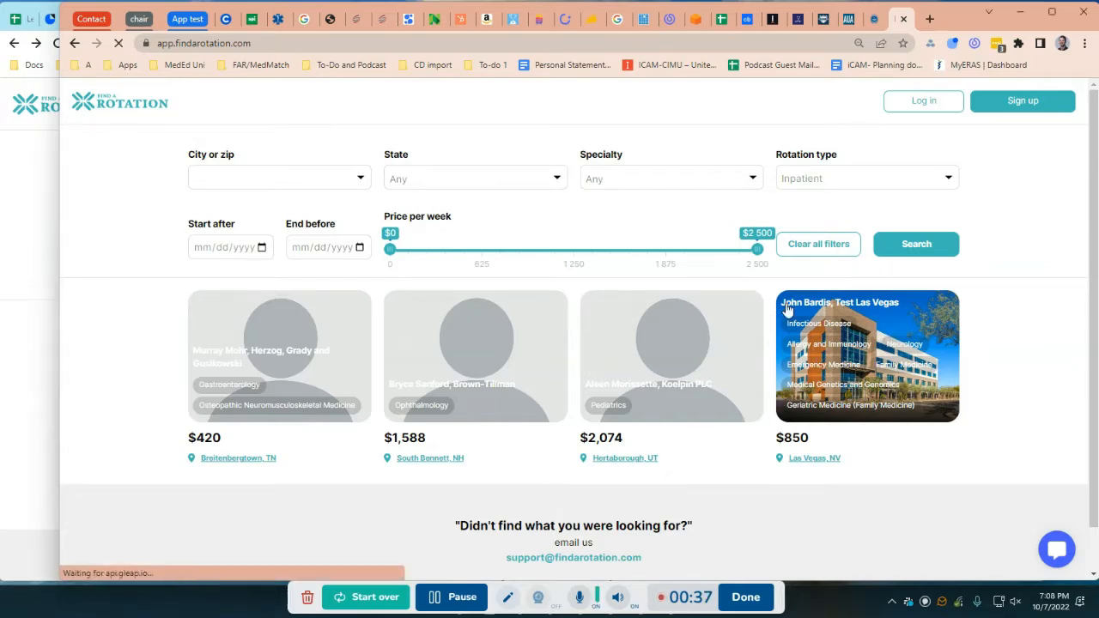
click(746, 279)
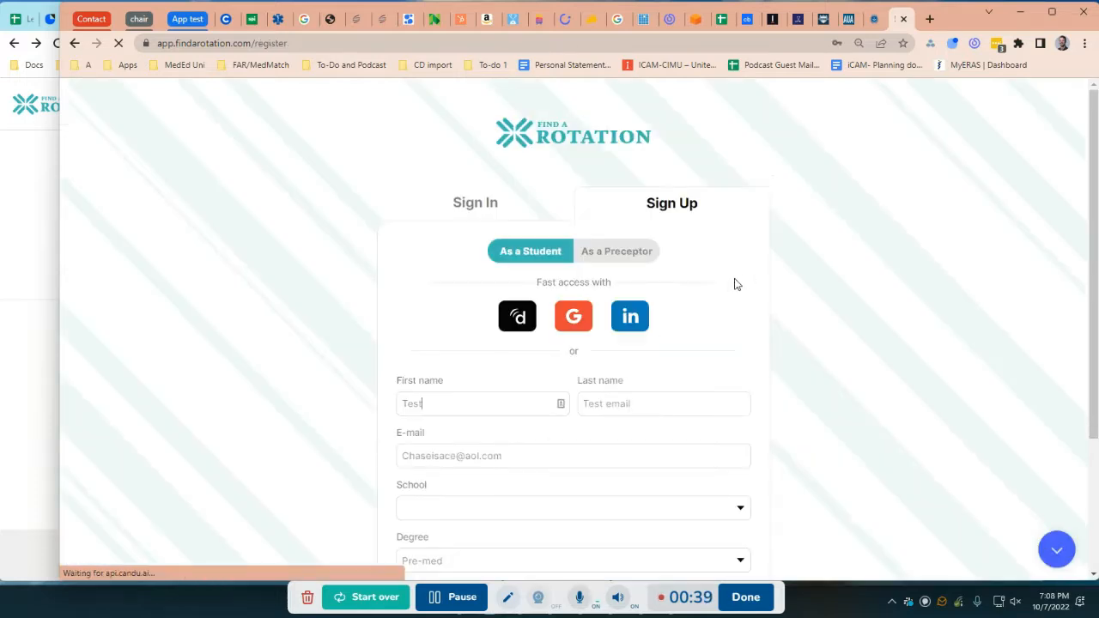
scroll(665, 284, down, 2)
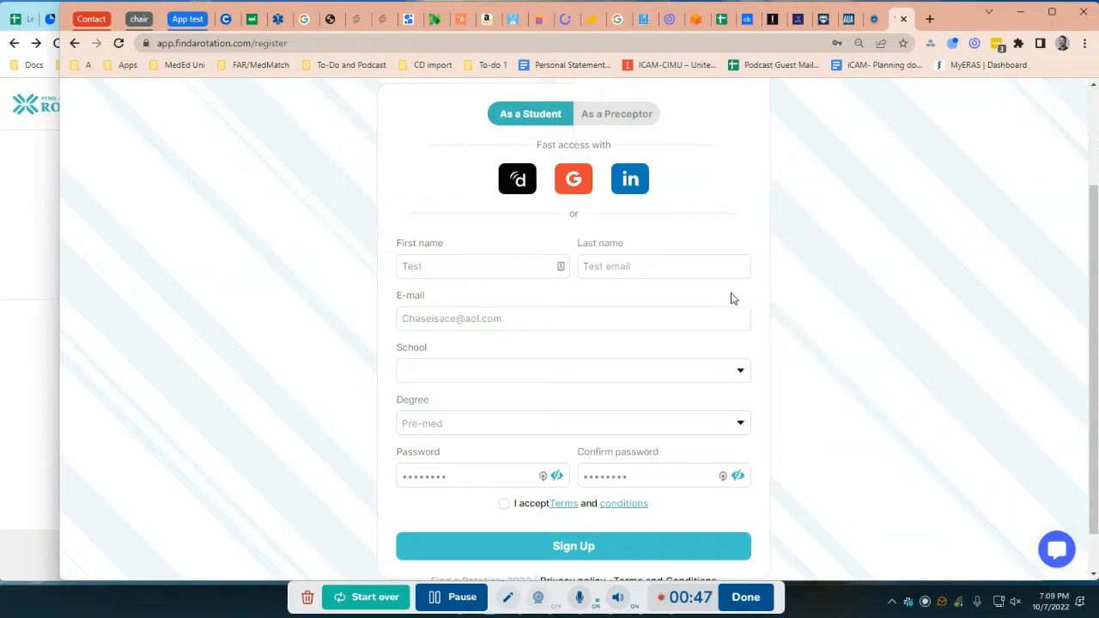
scroll(731, 297, up, 2)
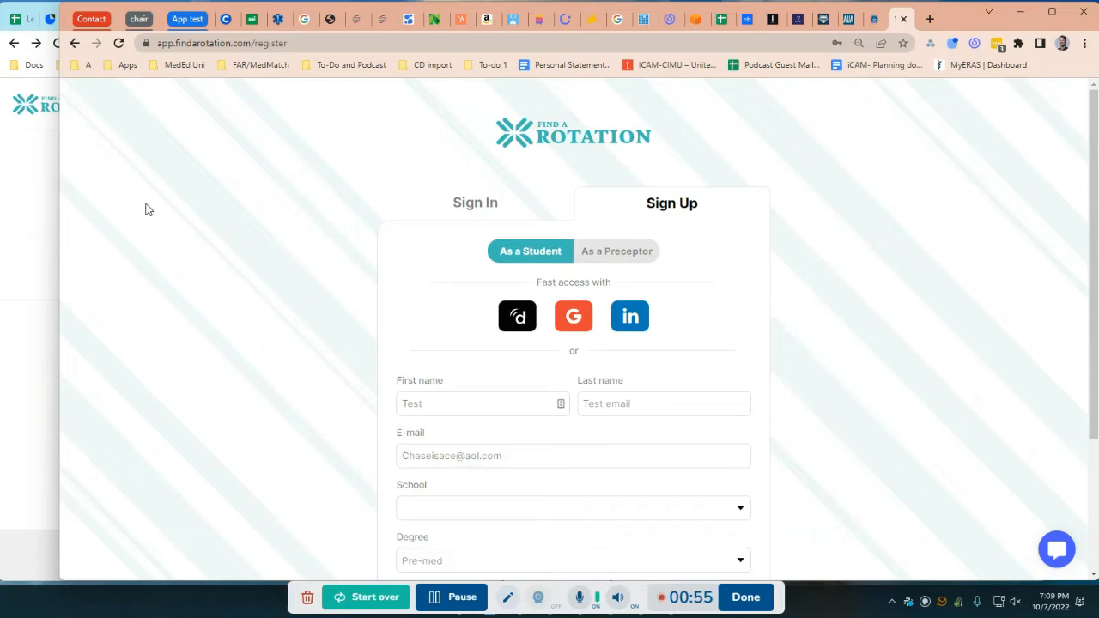
click(73, 45)
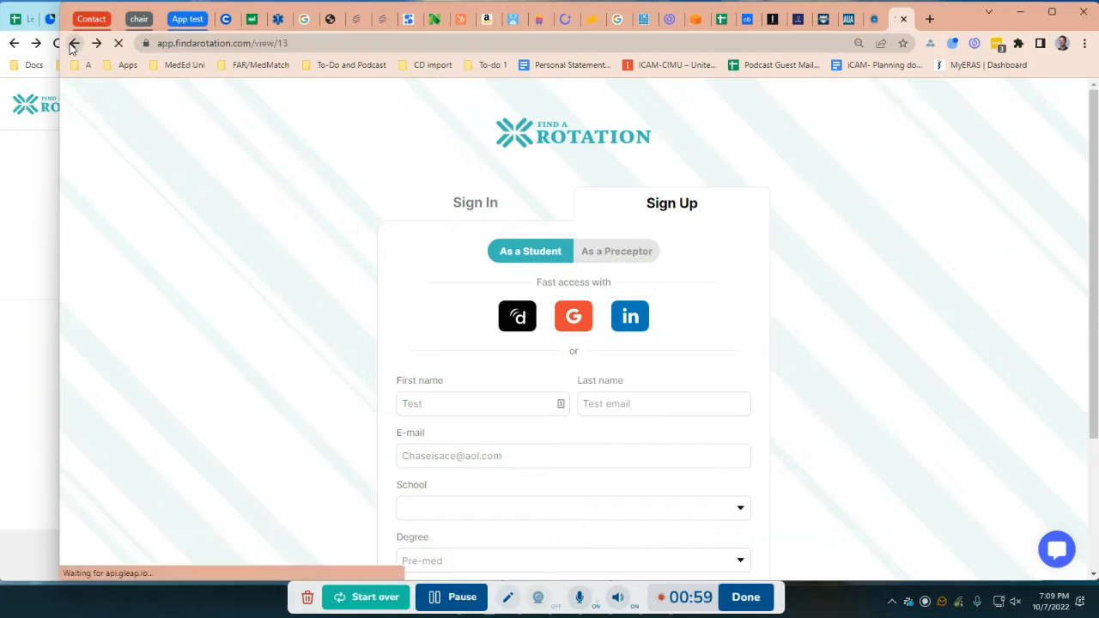
click(73, 45)
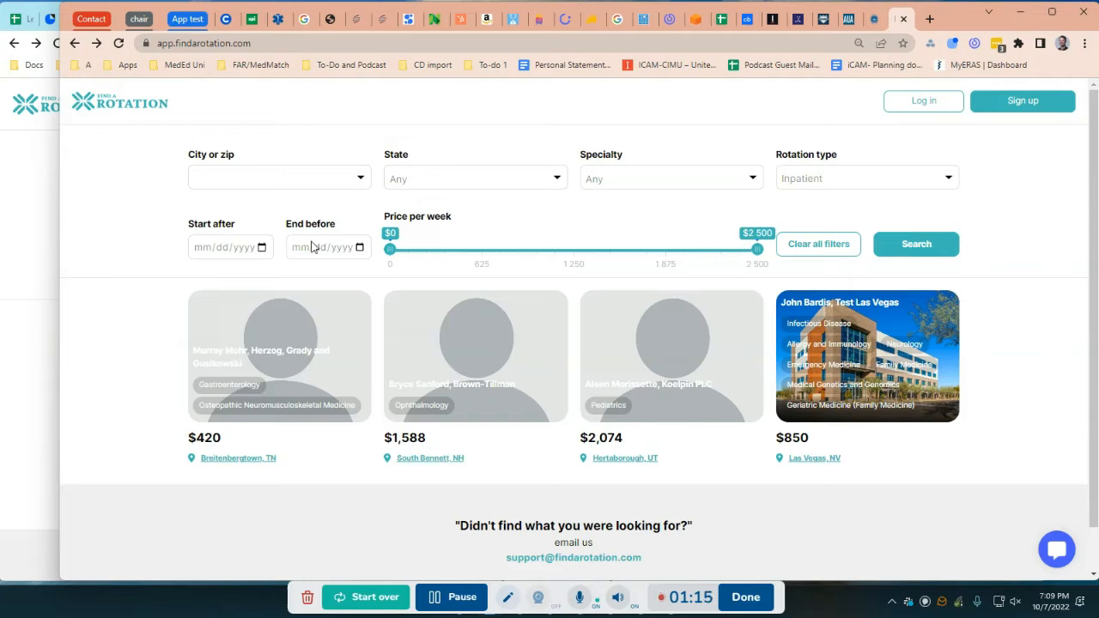
Review the available choices in the rotation type filter without changing it
click(840, 183)
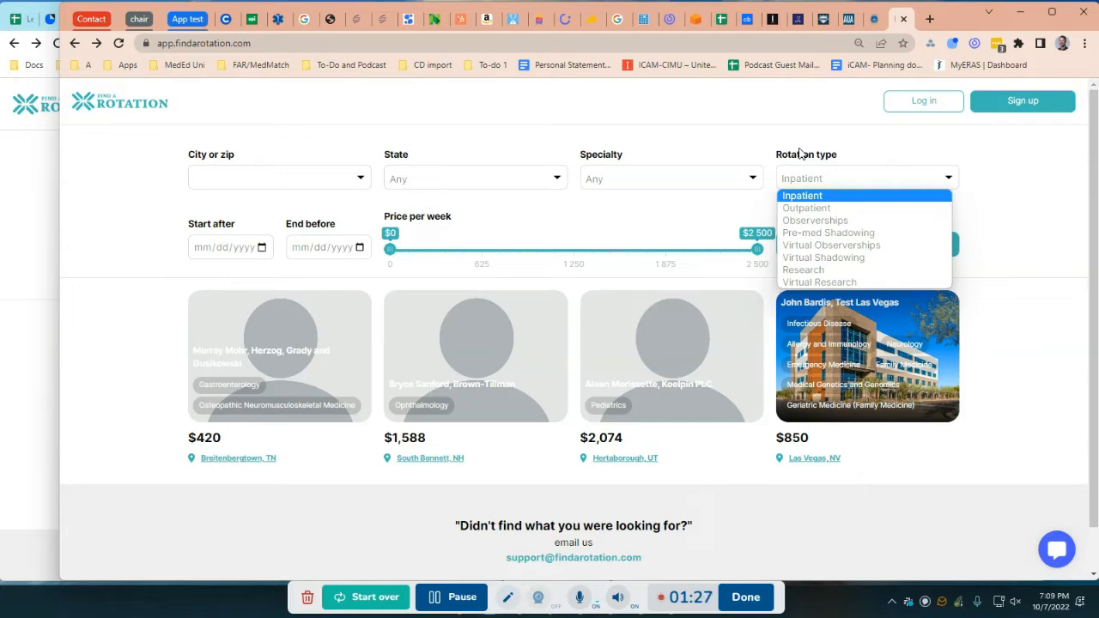
click(745, 142)
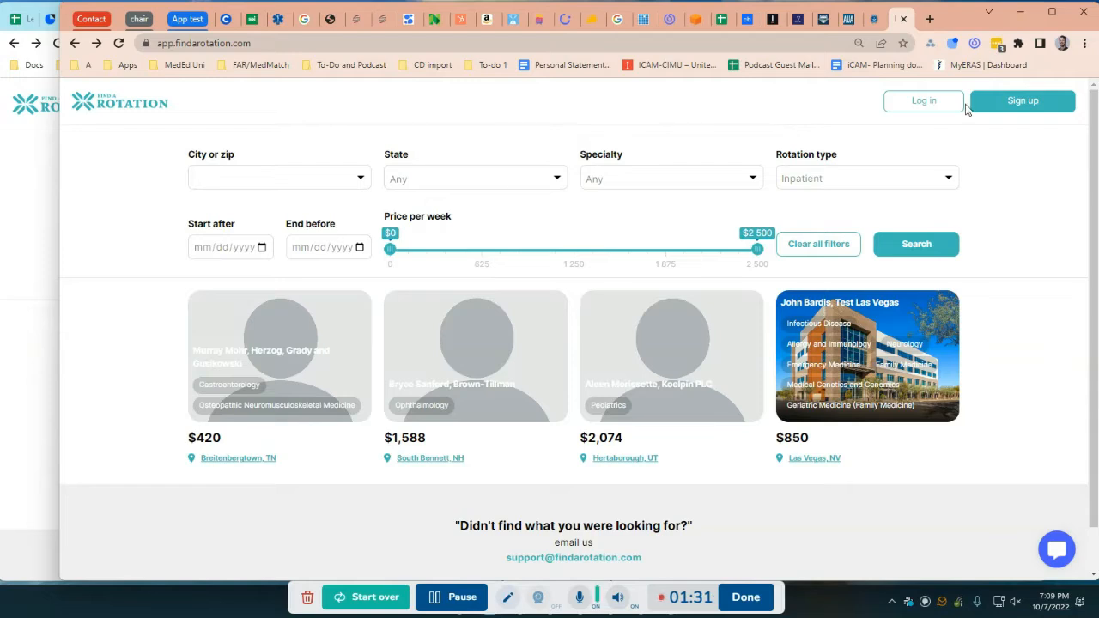
Log in to the student account through Doximity with the saved password
click(936, 103)
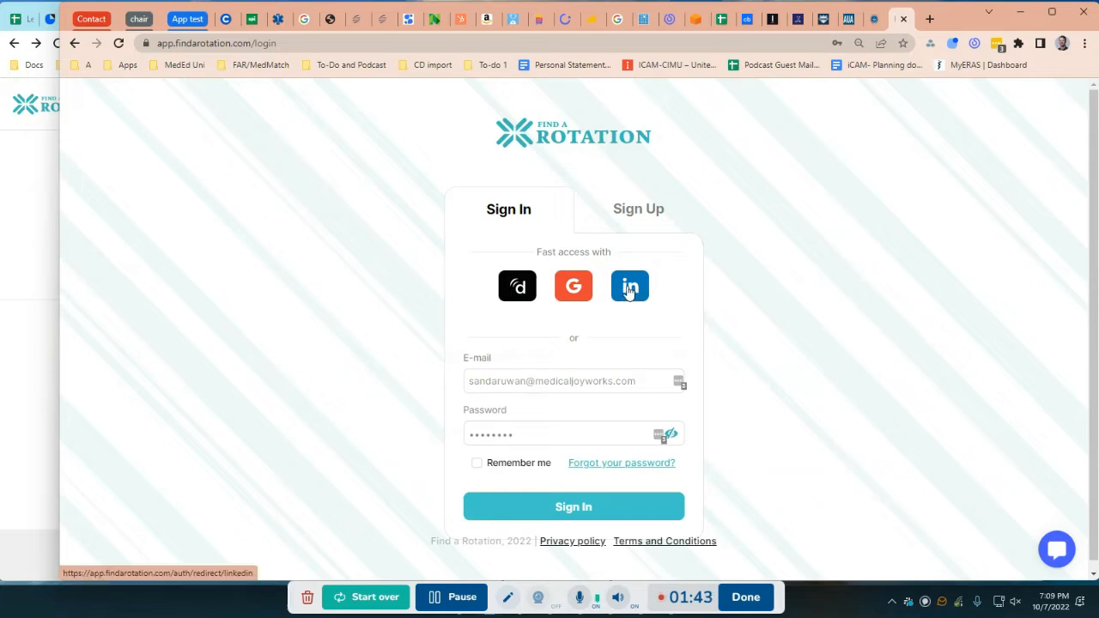
click(525, 289)
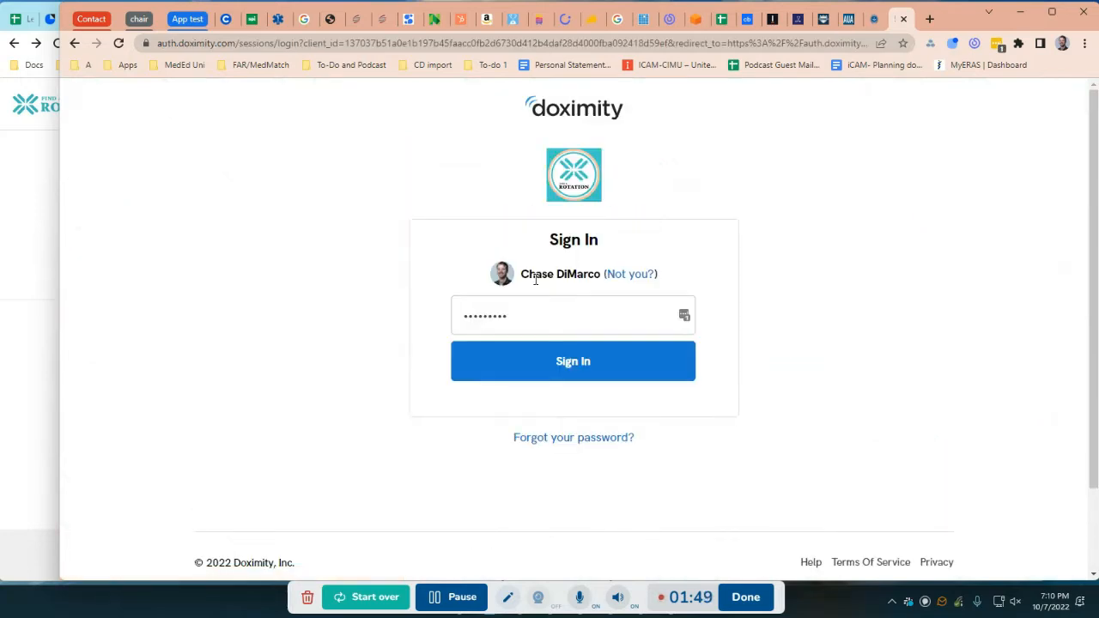
click(536, 369)
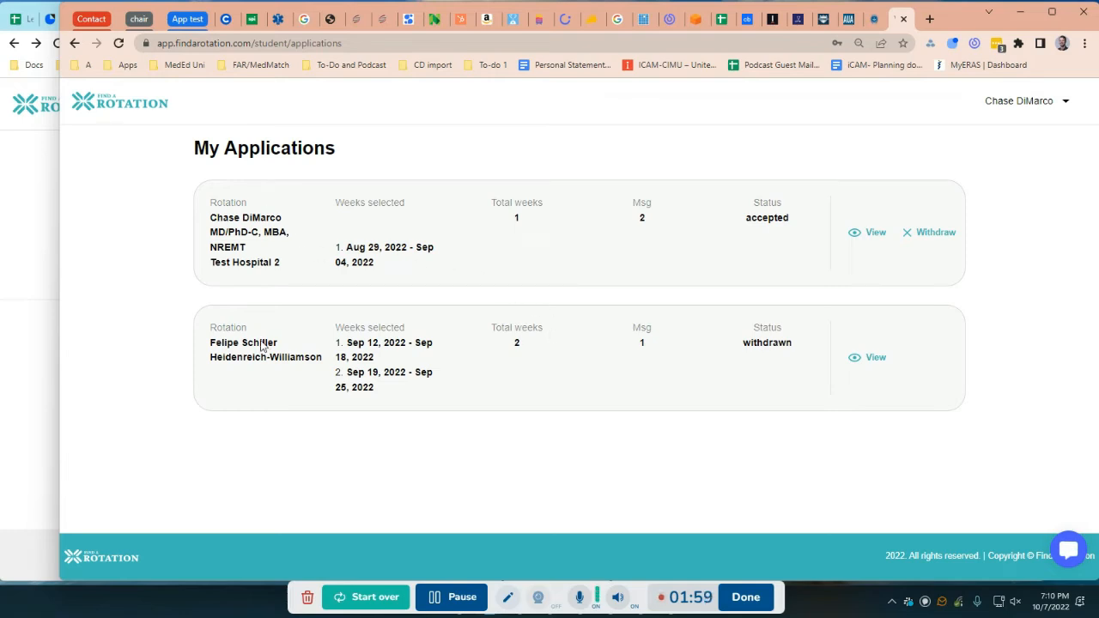
Switch to the other browser window and log in to the preceptor account through LinkedIn
click(36, 193)
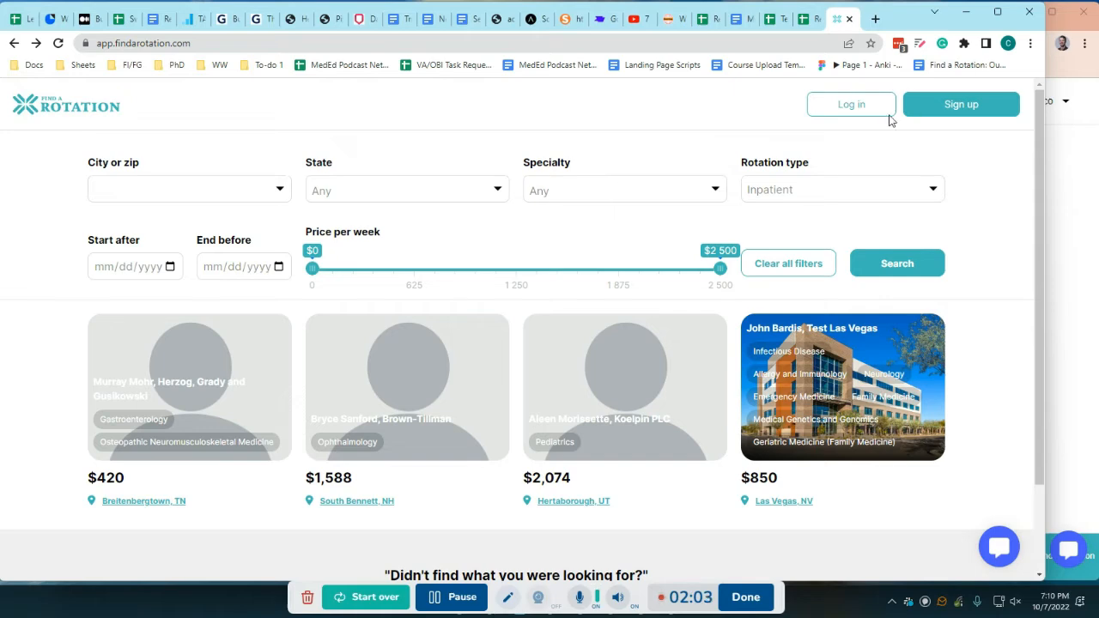
click(849, 108)
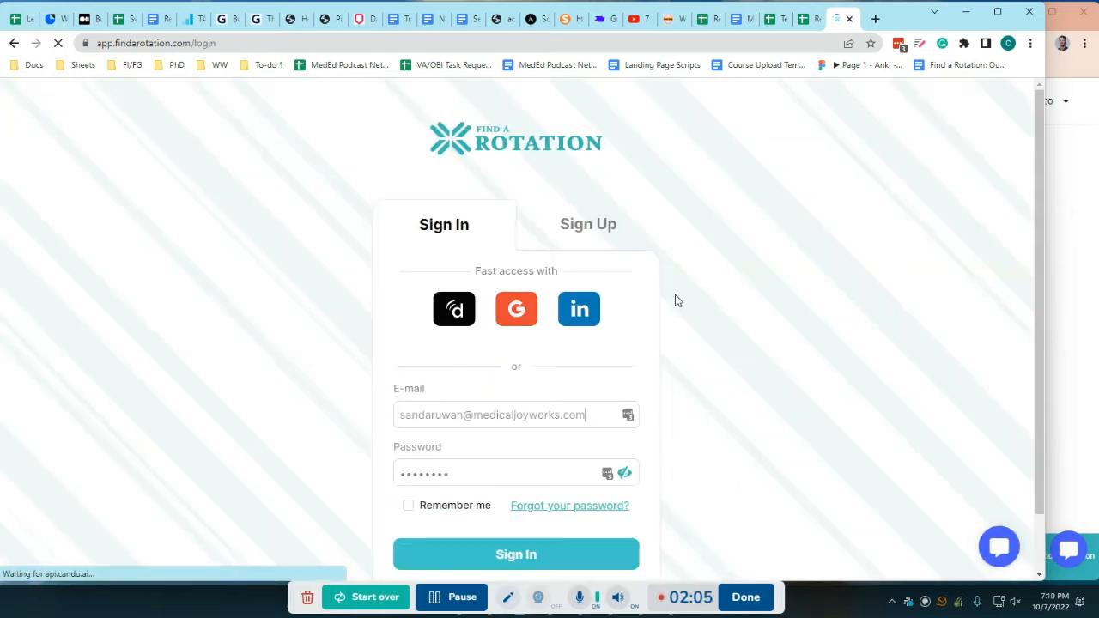
click(579, 312)
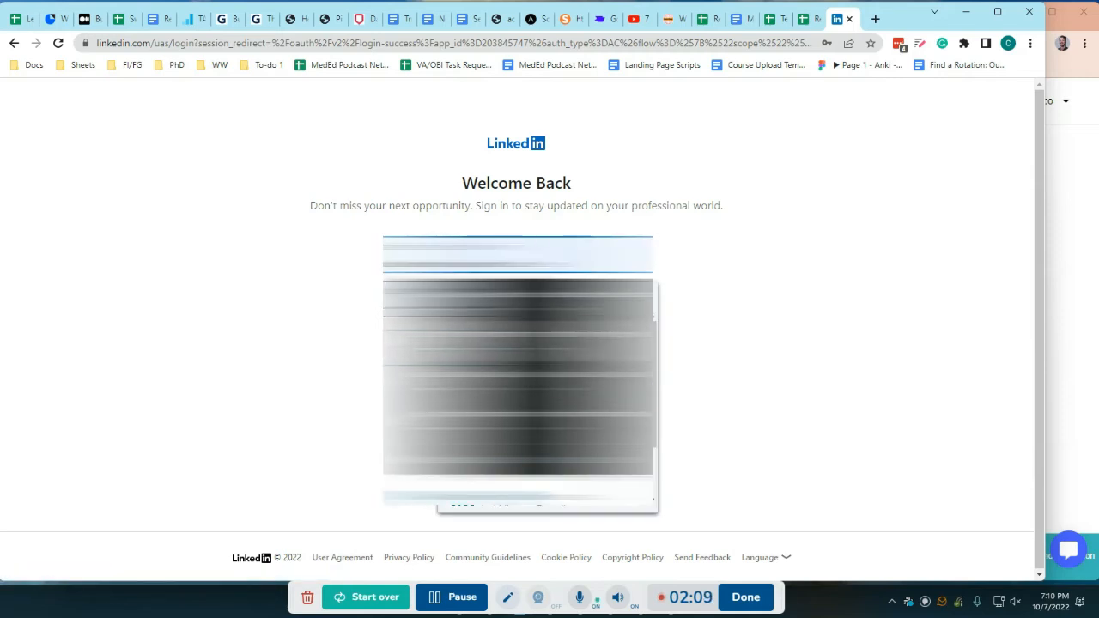
click(522, 352)
click(519, 348)
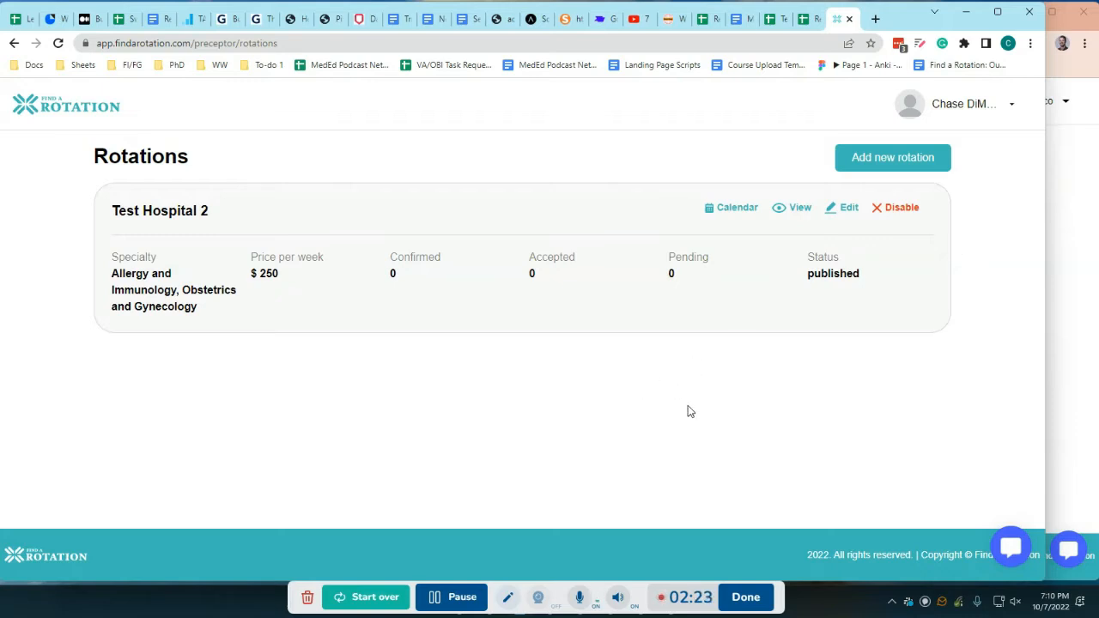
Start a new rotation as the preceptor, review the rotation type choices, and add a second specialty entry
click(870, 167)
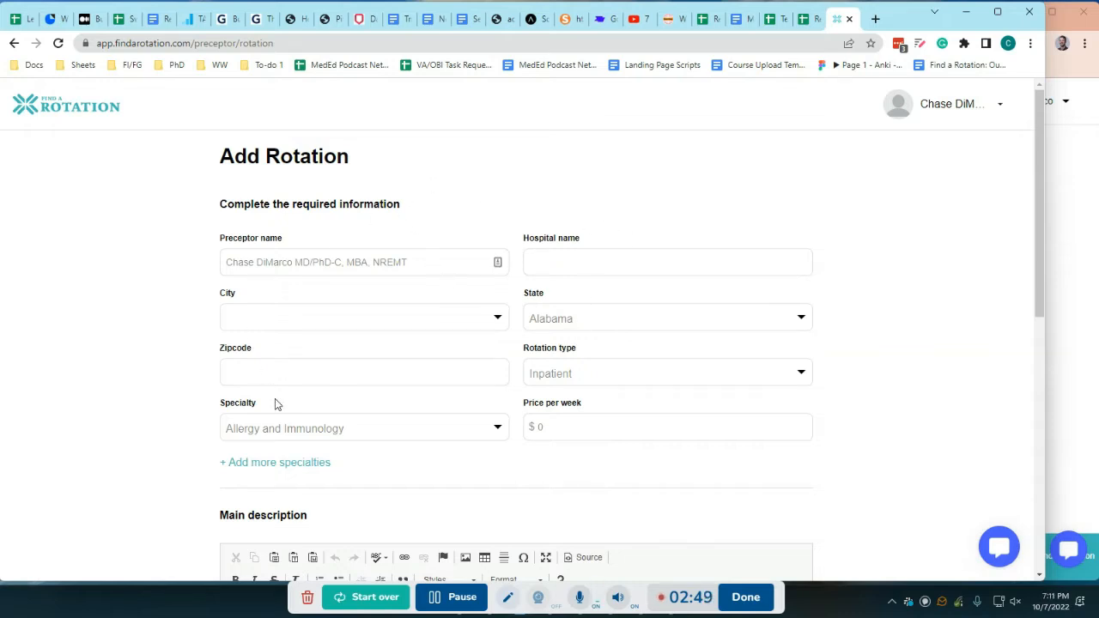
click(669, 375)
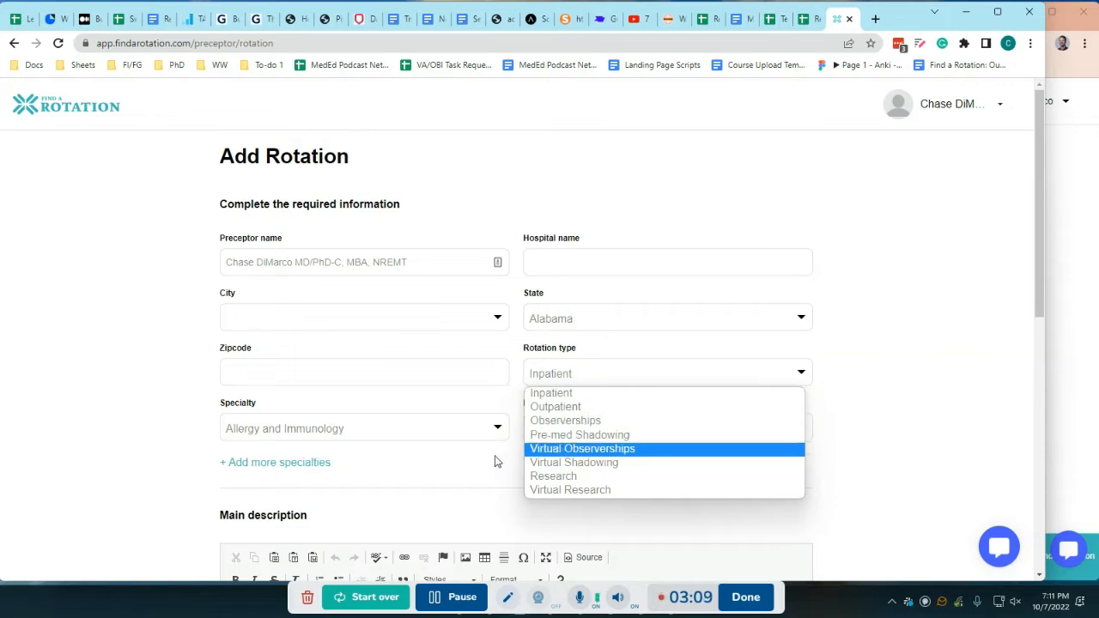
click(451, 463)
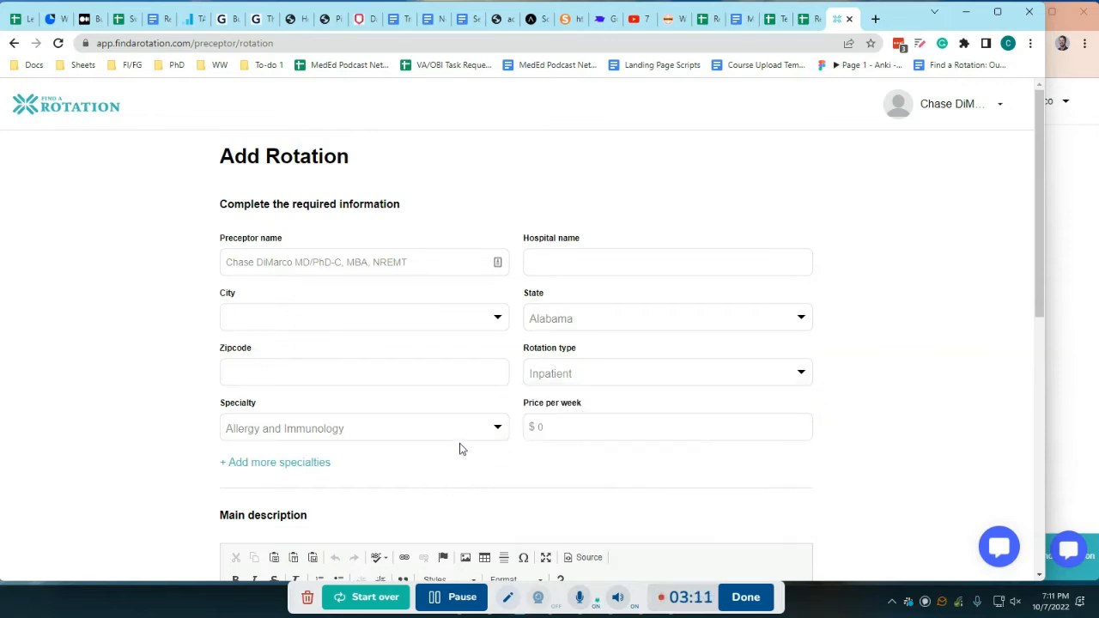
click(290, 464)
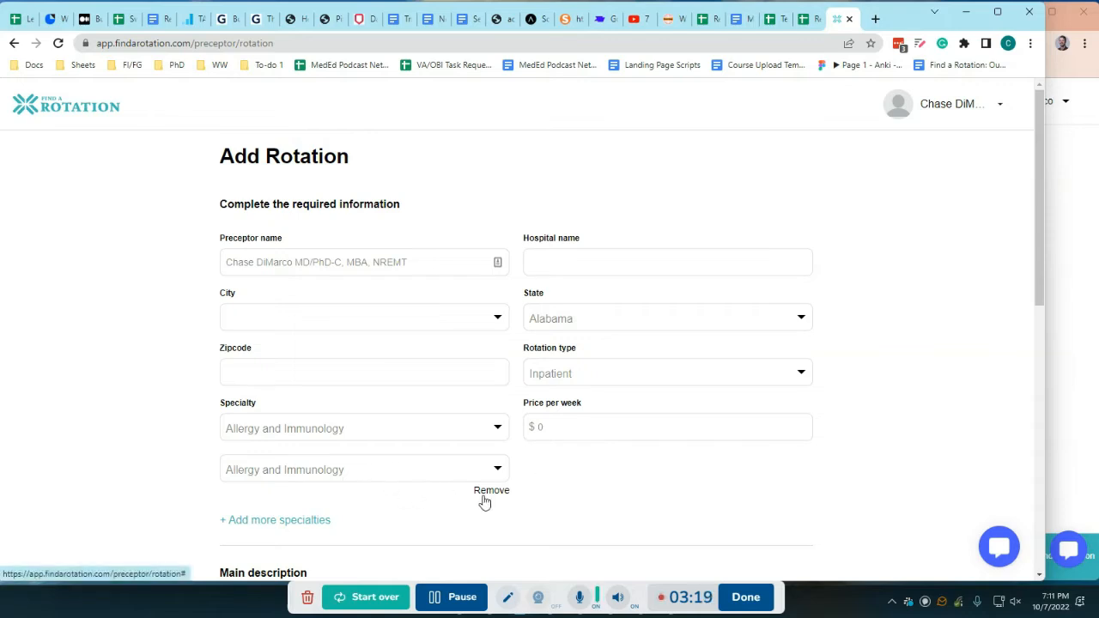
click(541, 427)
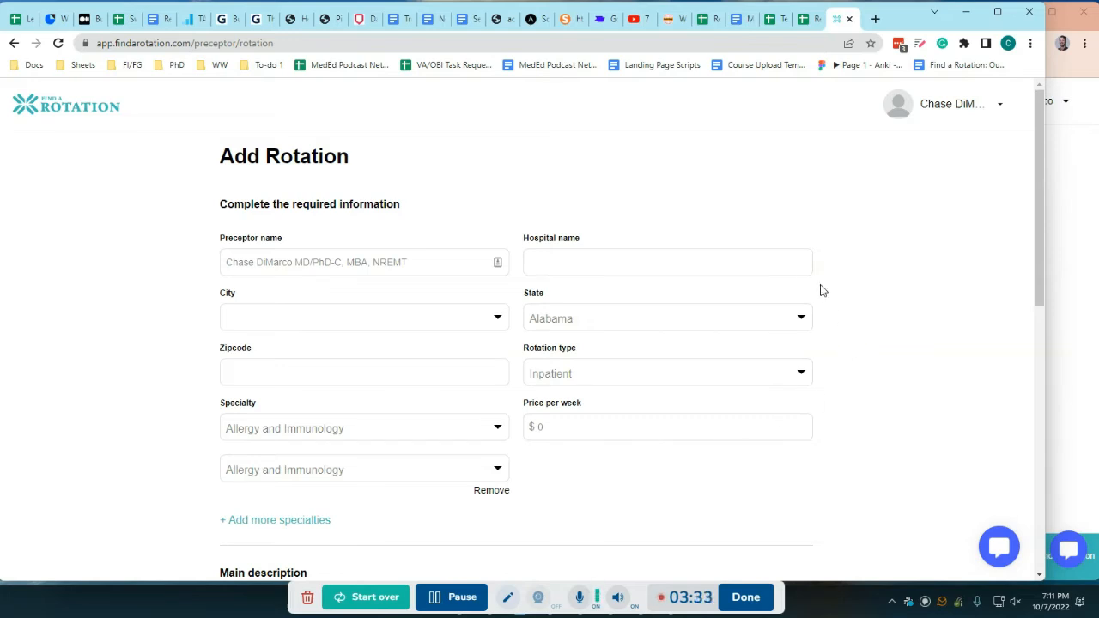
Go past the empty main description and mark Drug Screen and Vaccination Records as required documents for the new rotation
scroll(825, 305, down, 4)
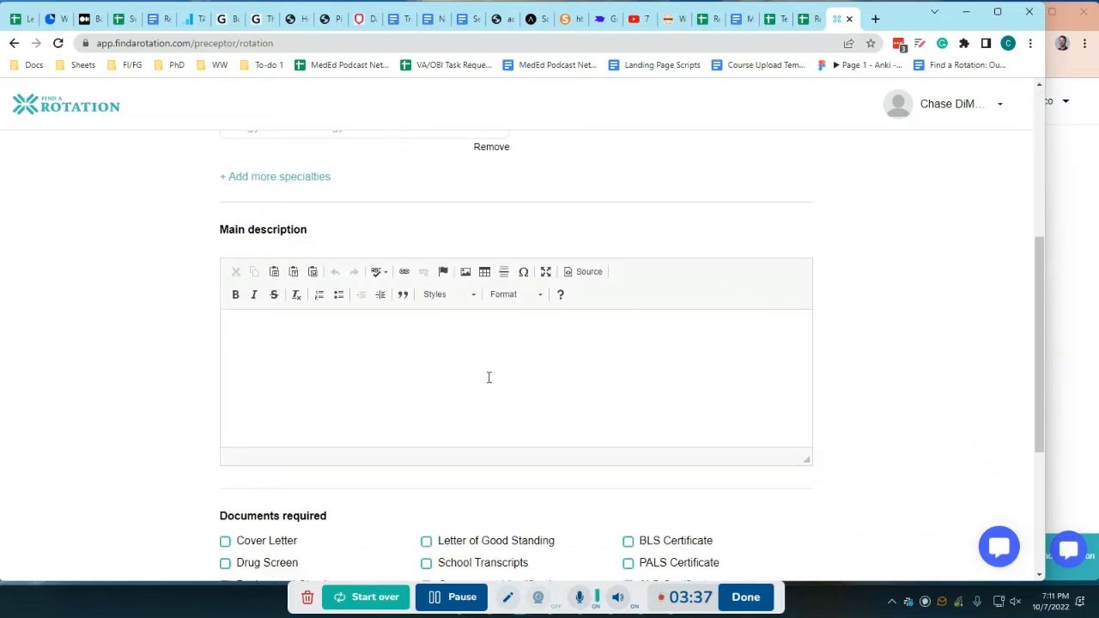
click(312, 343)
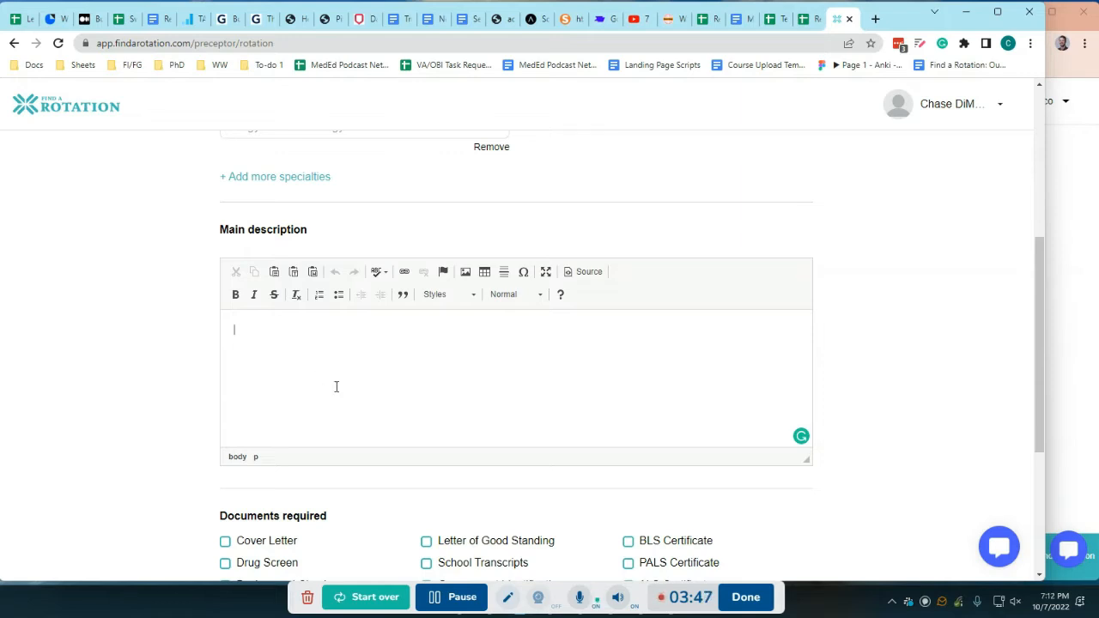
scroll(842, 309, down, 3)
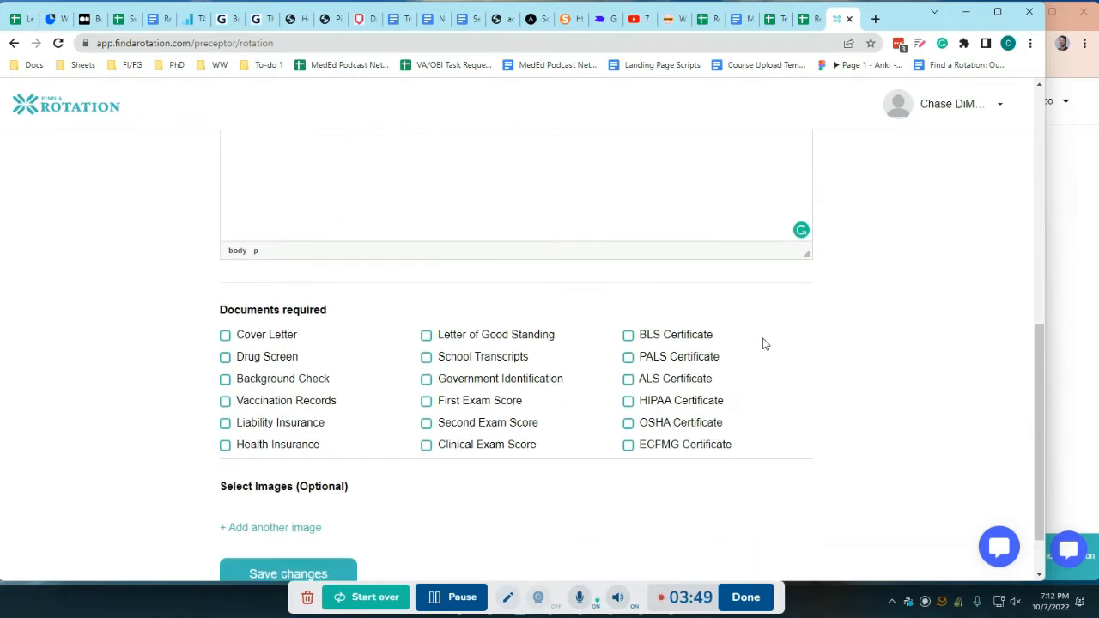
click(226, 359)
click(225, 402)
scroll(67, 421, down, 1)
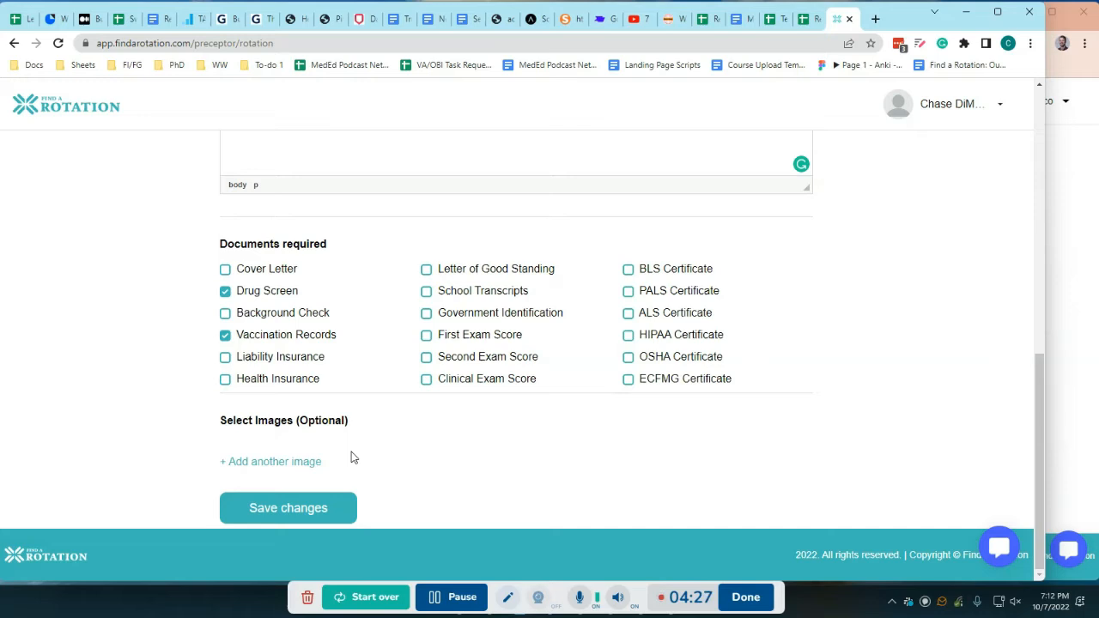
Leave the new rotation form without saving and return to the preceptor's list of rotations
scroll(834, 369, up, 4)
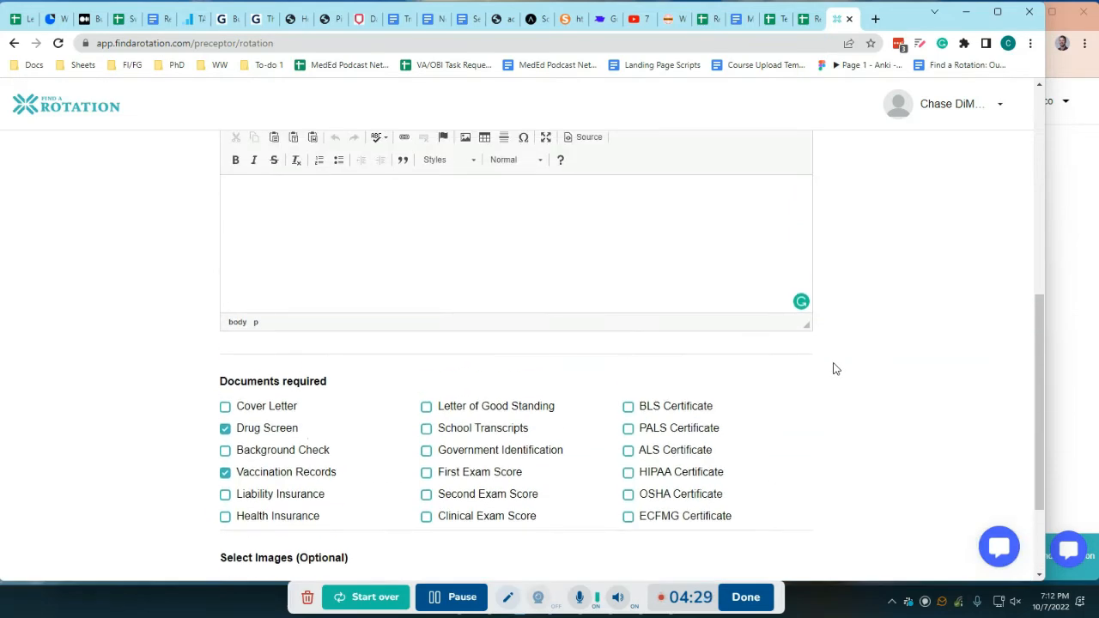
scroll(890, 367, up, 4)
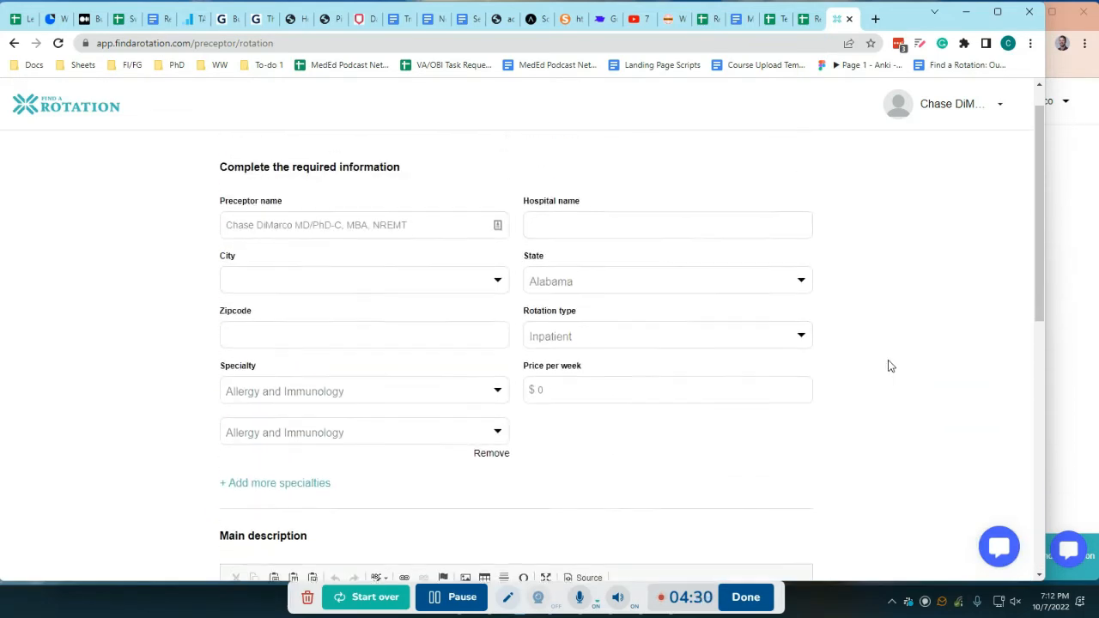
click(975, 114)
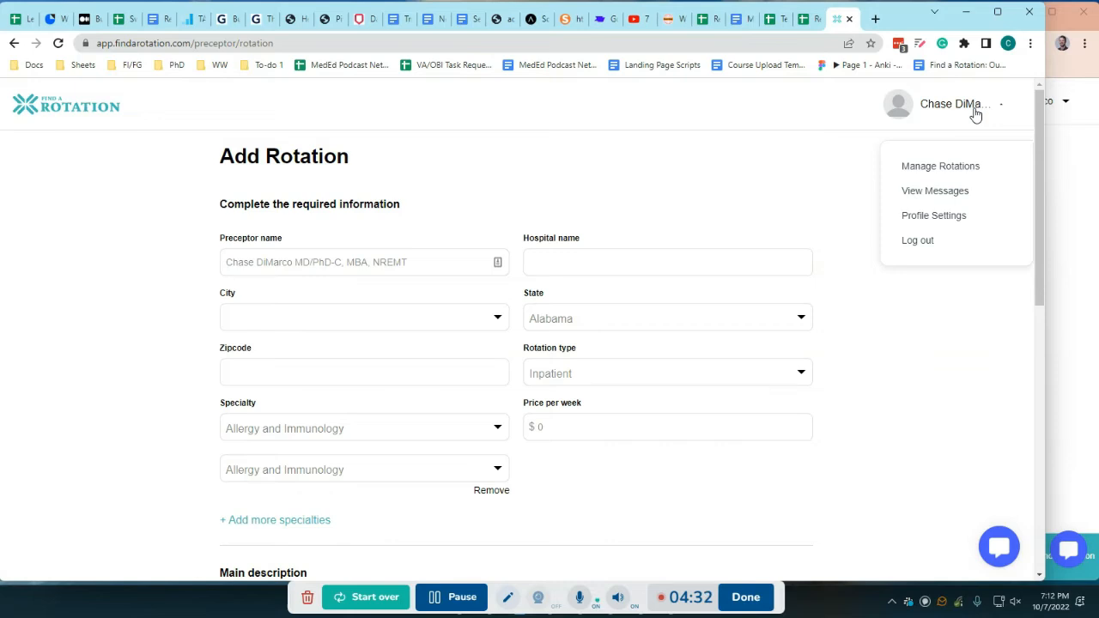
click(929, 166)
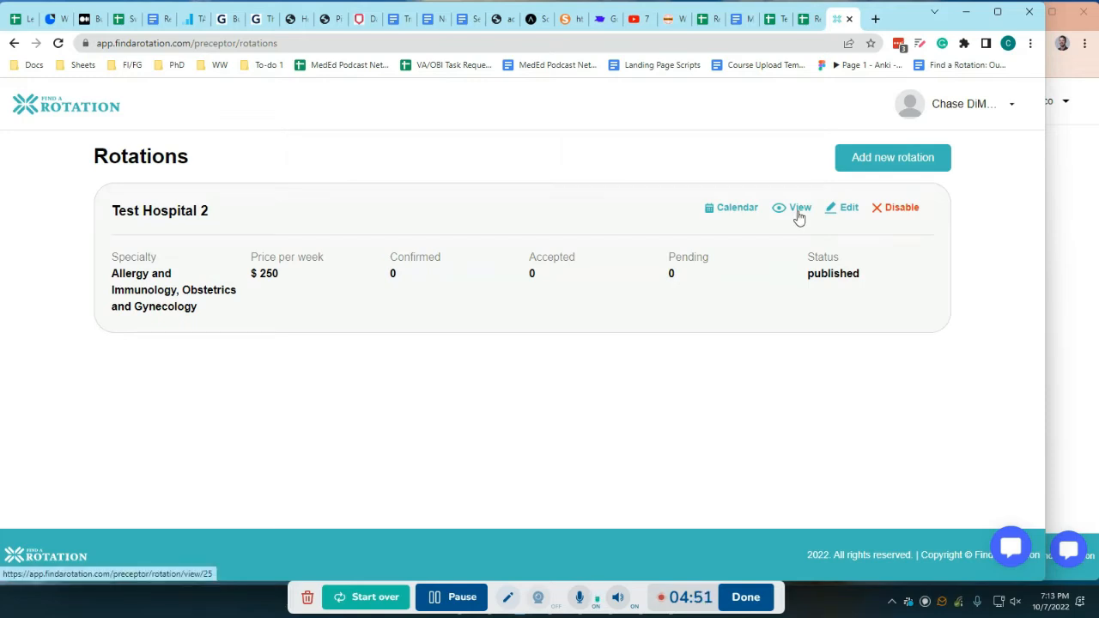
Open the calendar of Test Hospital 2 and make the weeks Oct 10–16, Oct 17–23 and Oct 24–30, 2022 available
click(746, 209)
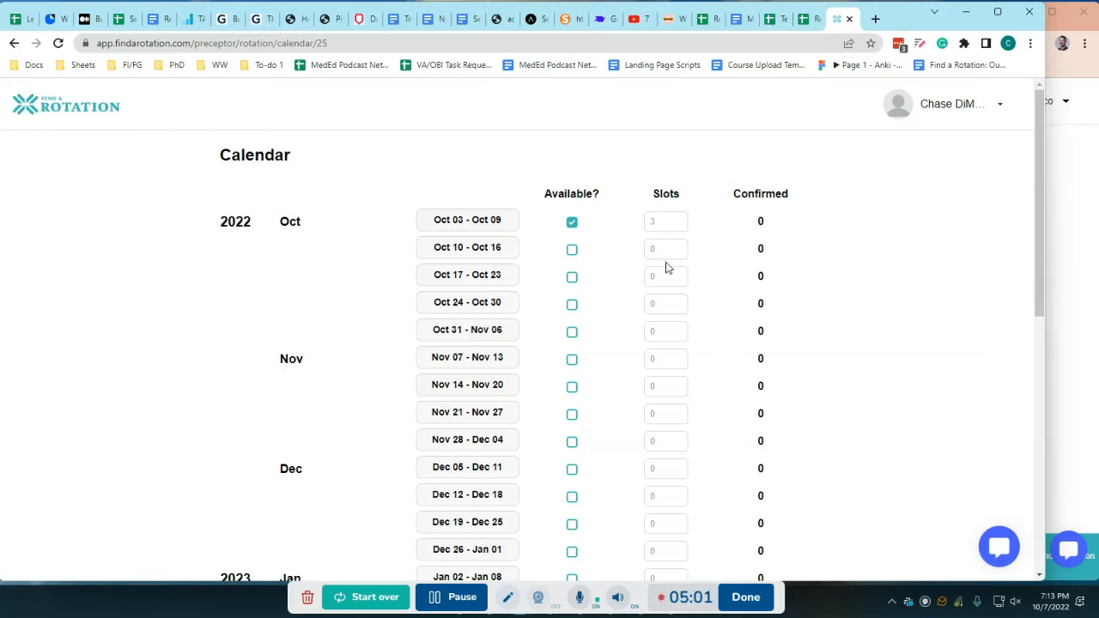
click(573, 253)
click(573, 278)
click(573, 305)
Set 3 slots each for the weeks Oct 10–16 and Oct 17–23, and save the calendar update
click(676, 250)
text(3)
click(676, 276)
text(3)
click(677, 301)
scroll(863, 352, down, 7)
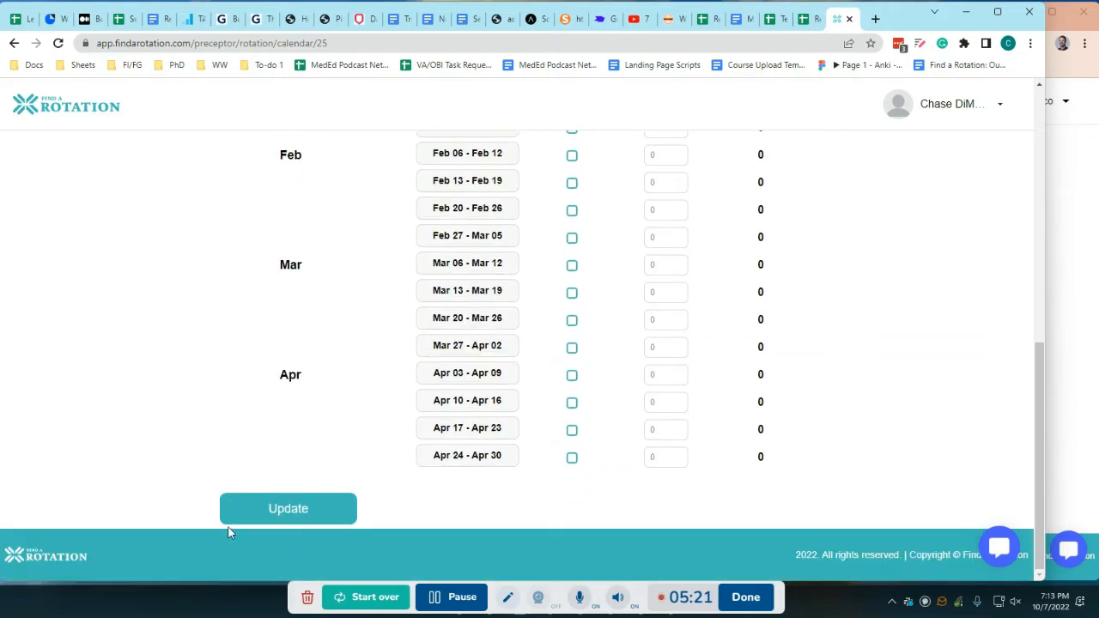
click(271, 513)
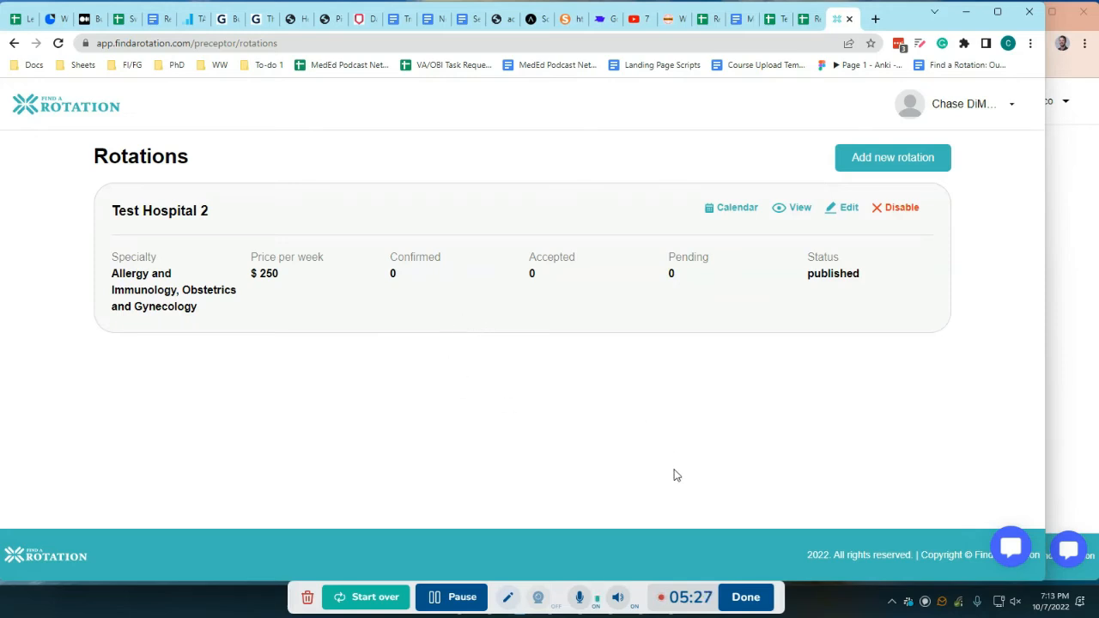
Switch to the student account's browser window and open the rotation search page
click(1089, 244)
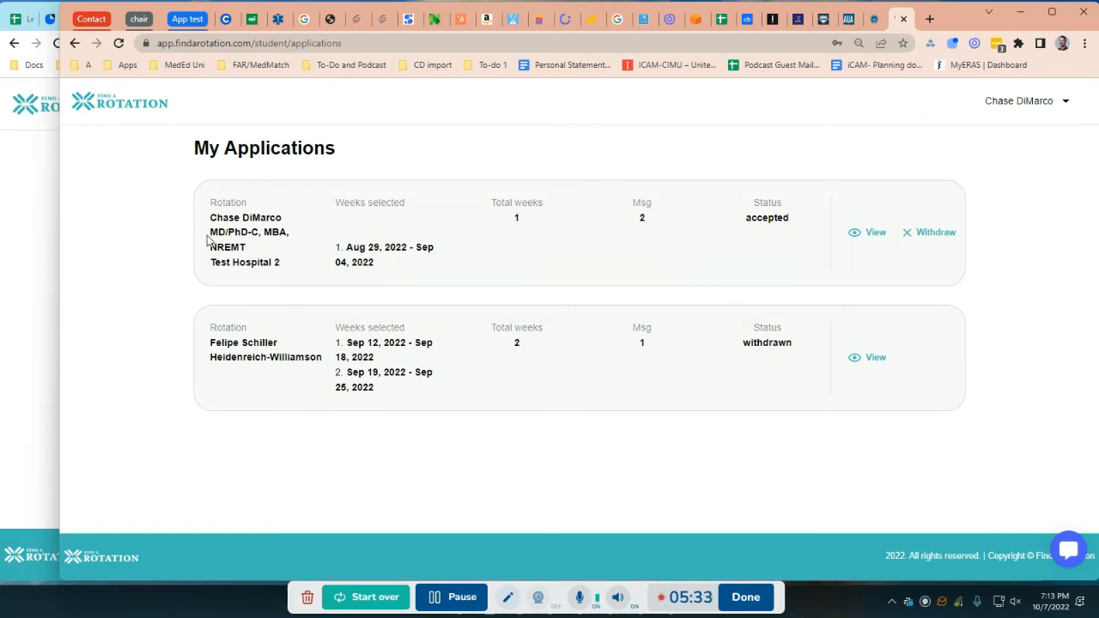
click(6, 235)
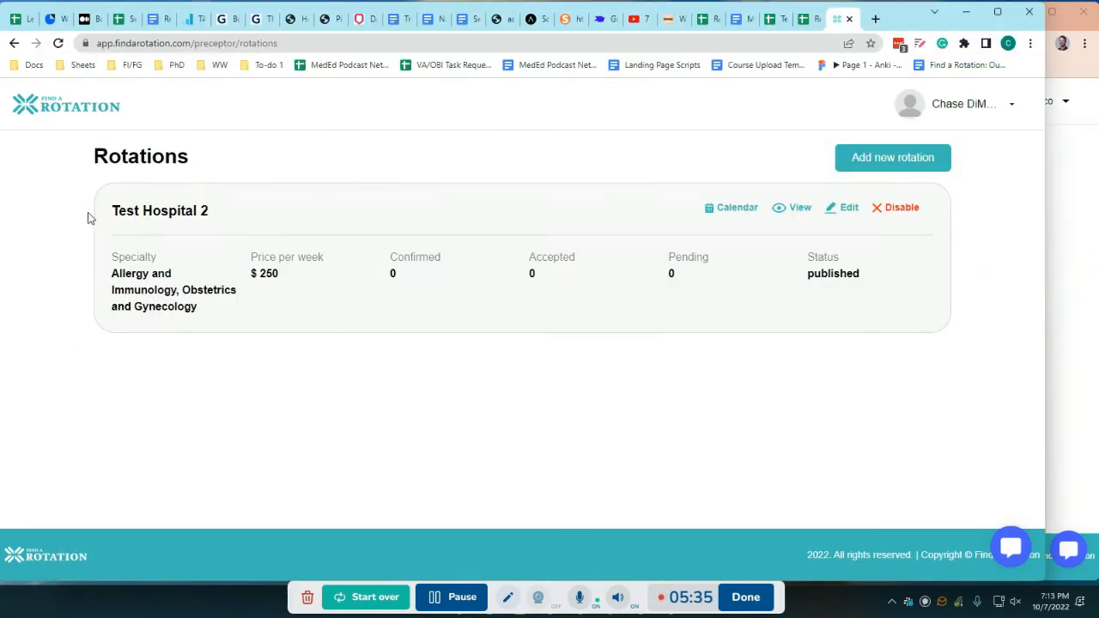
click(1049, 258)
click(1024, 101)
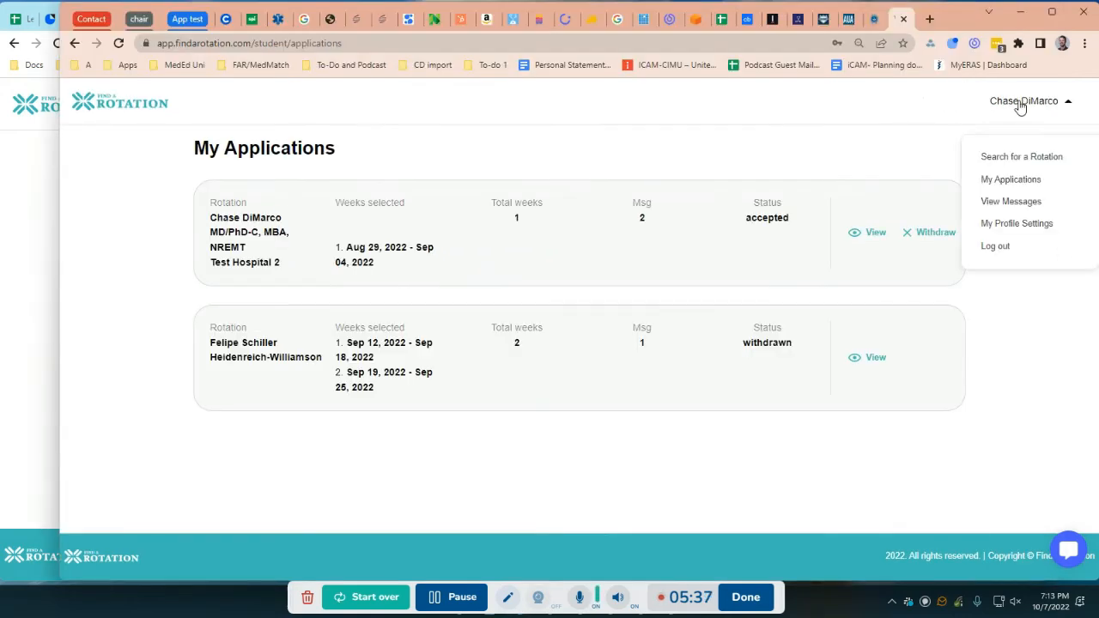
click(1012, 158)
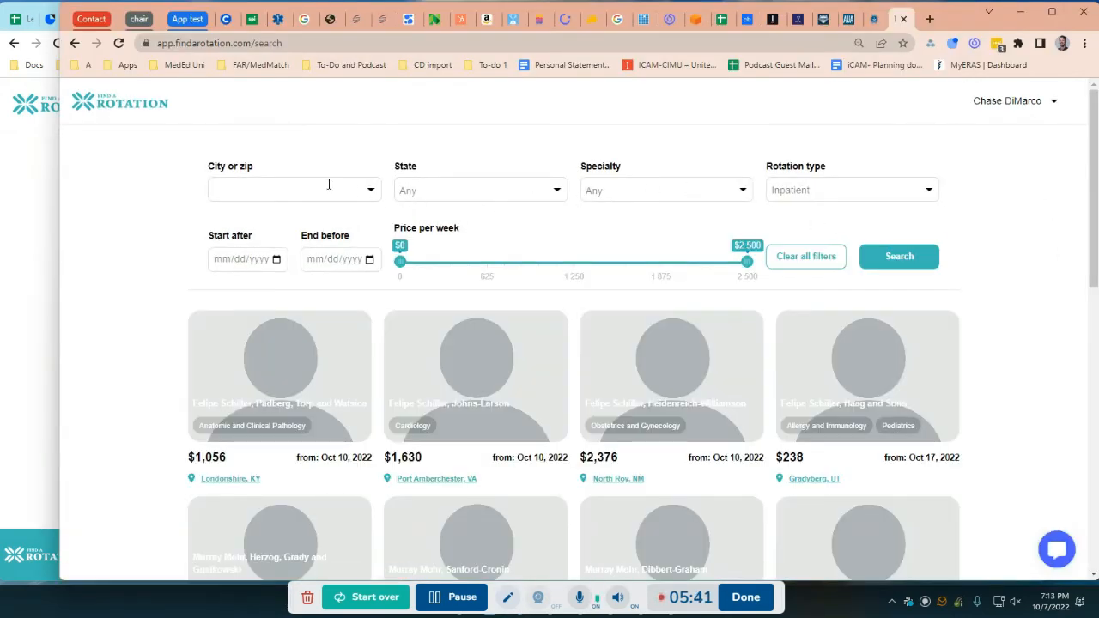
Open the Test Hospital 2 rotation in Henderson, NV from the search results
scroll(368, 312, down, 5)
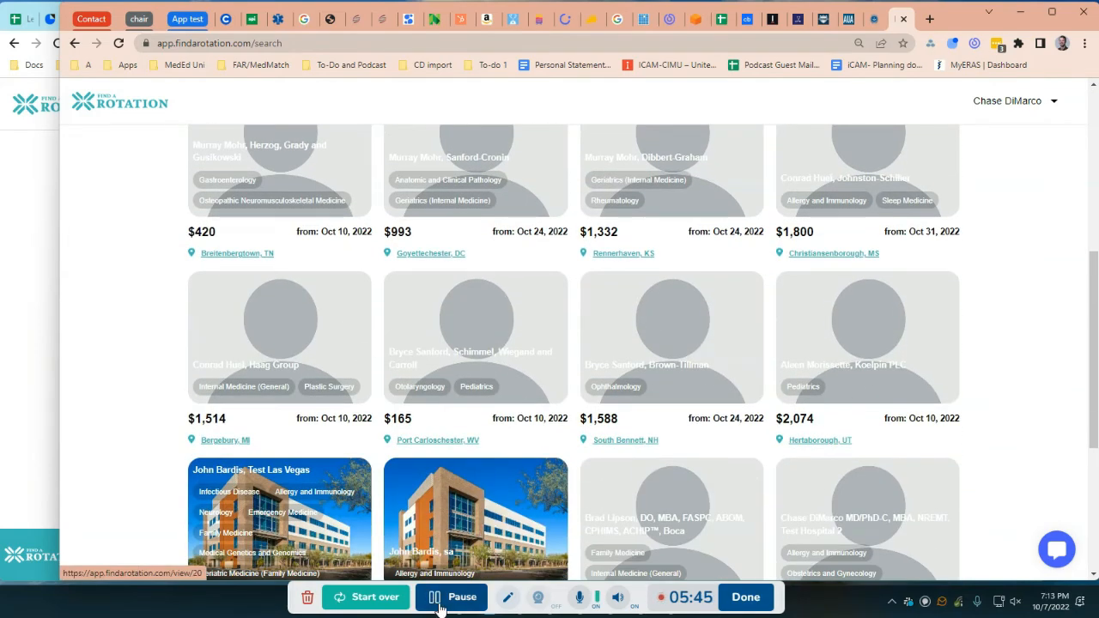
scroll(646, 484, down, 2)
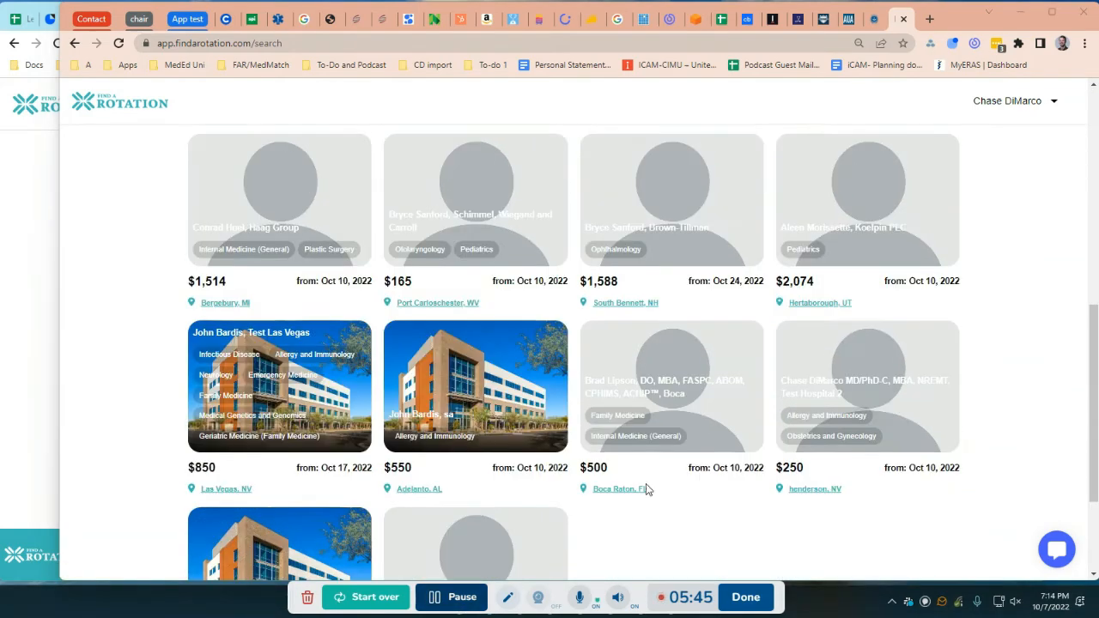
click(839, 391)
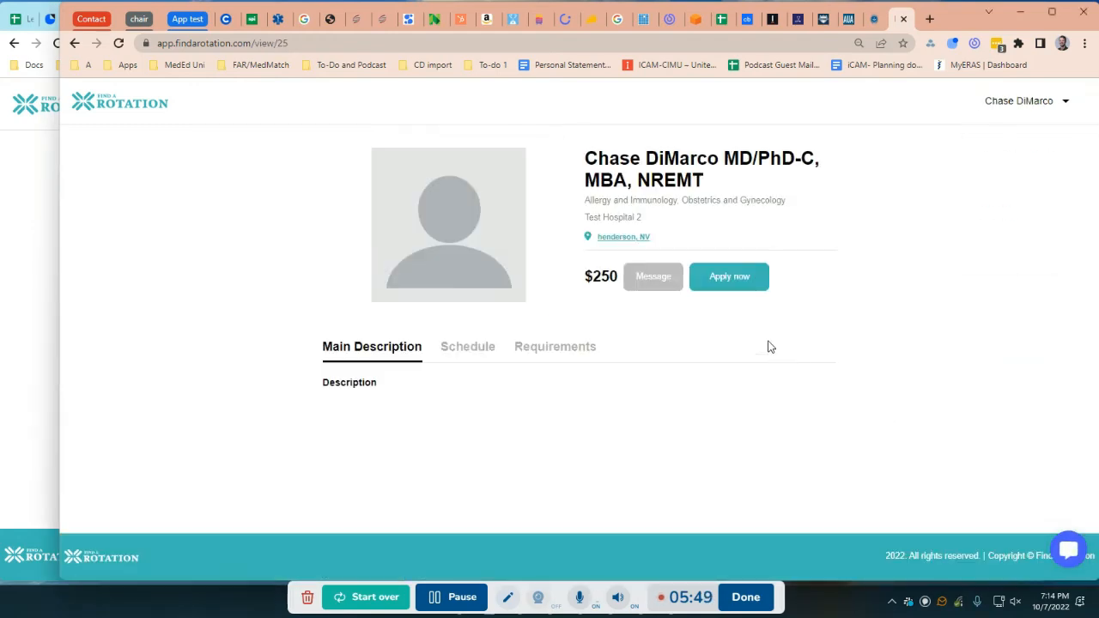
View the available weeks in the rotation's schedule and the documents listed under its requirements
click(454, 355)
scroll(507, 389, down, 1)
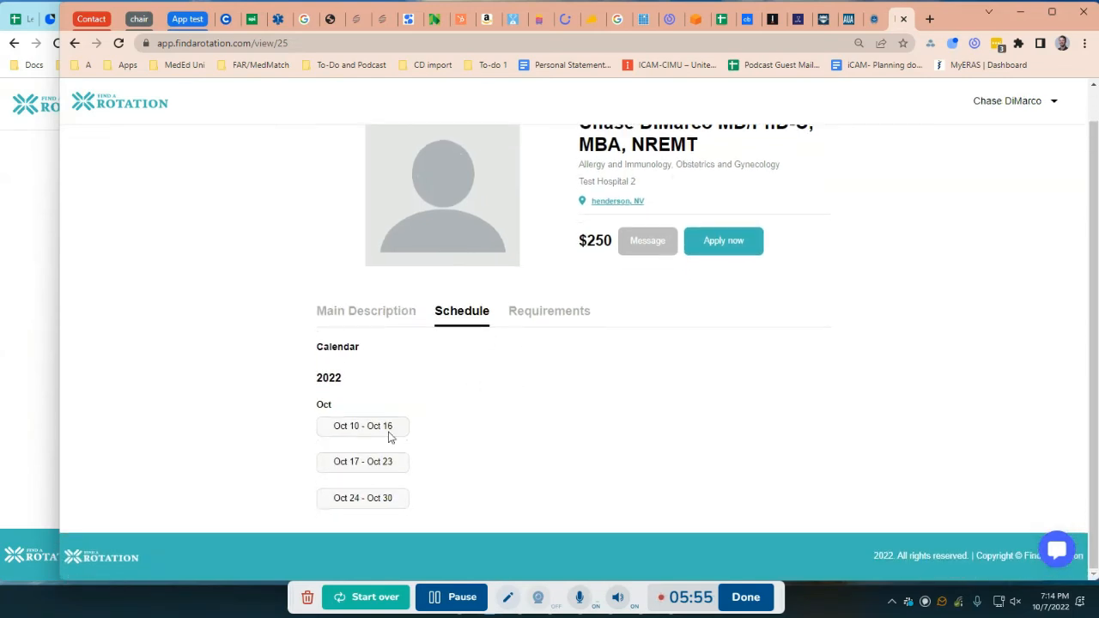
click(537, 313)
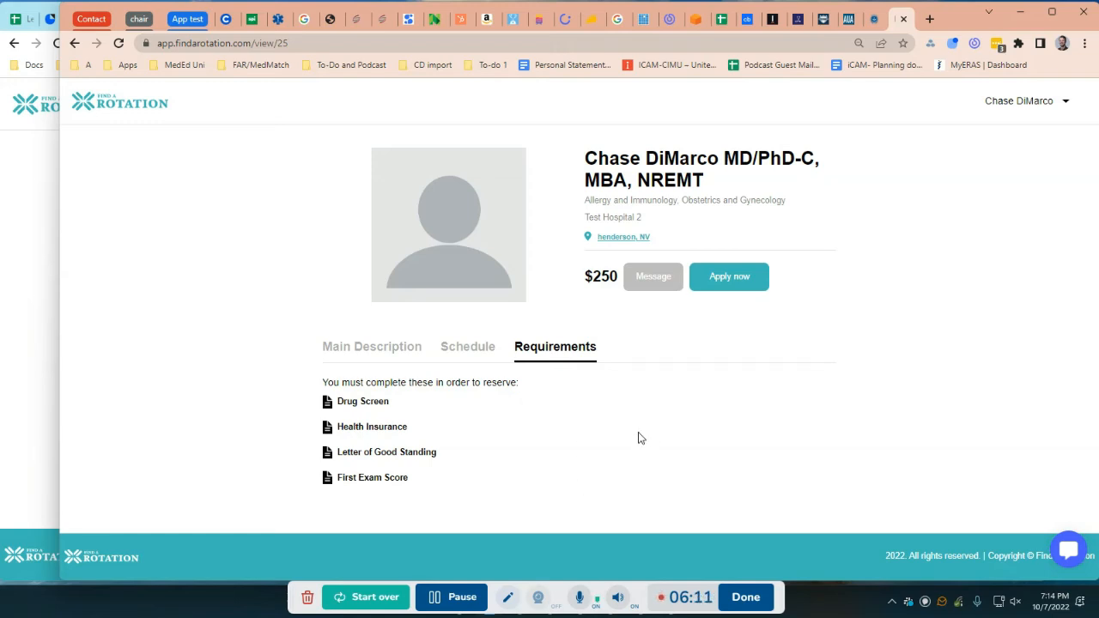
Start an application for the rotation and select the weeks Oct 10–16, Oct 17–23 and Oct 24–30, 2022
click(722, 277)
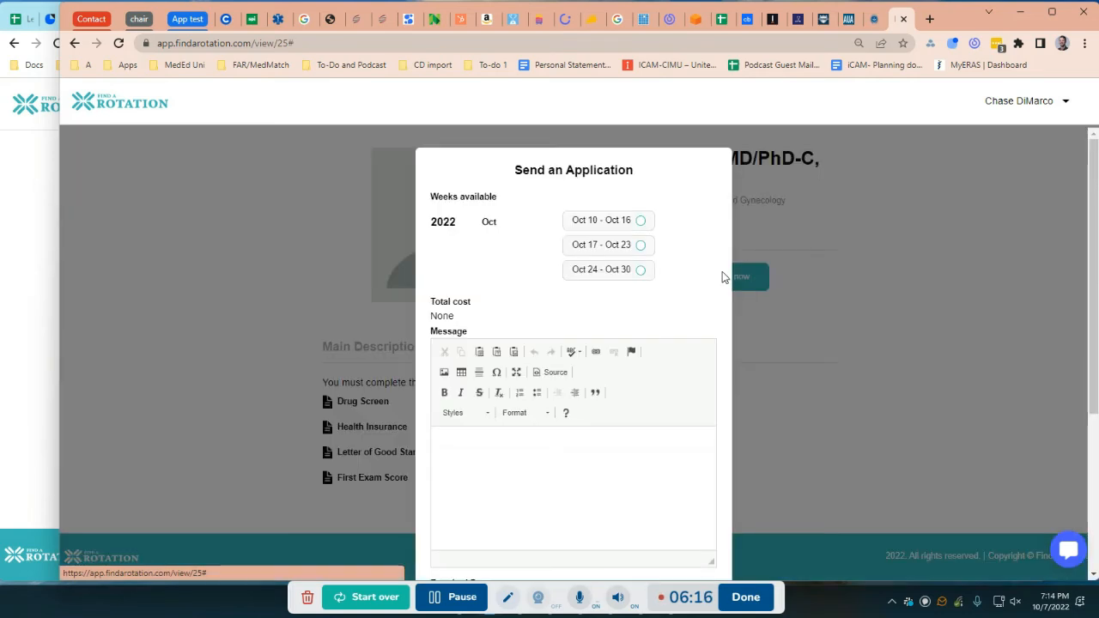
click(641, 220)
click(642, 246)
click(642, 269)
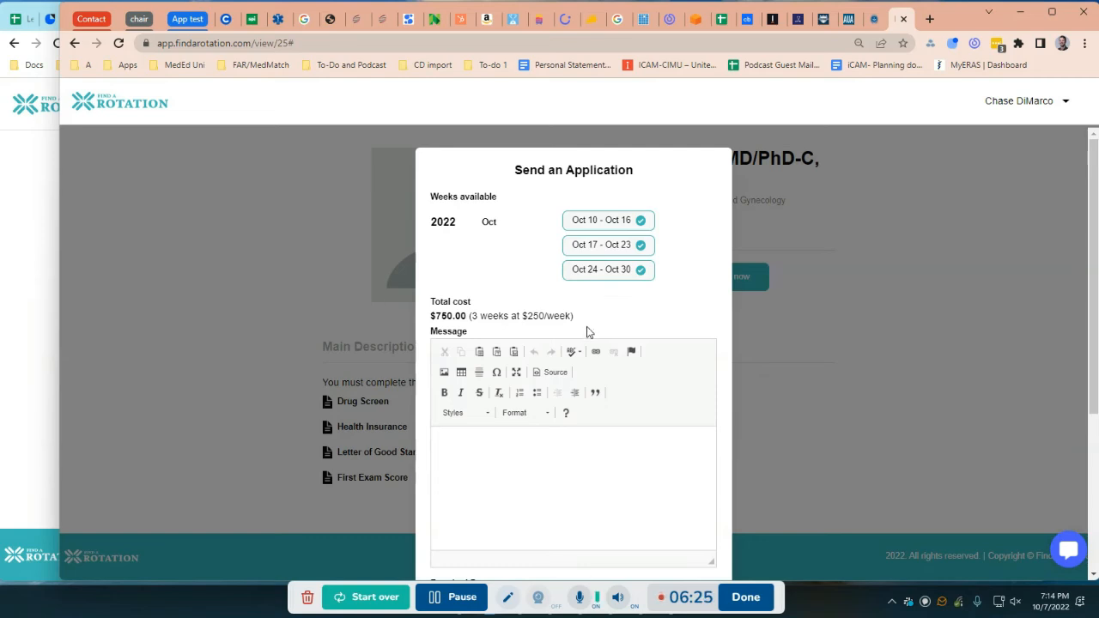
Open the file chooser for the Health Insurance entry among the application's required documents
scroll(605, 436, down, 2)
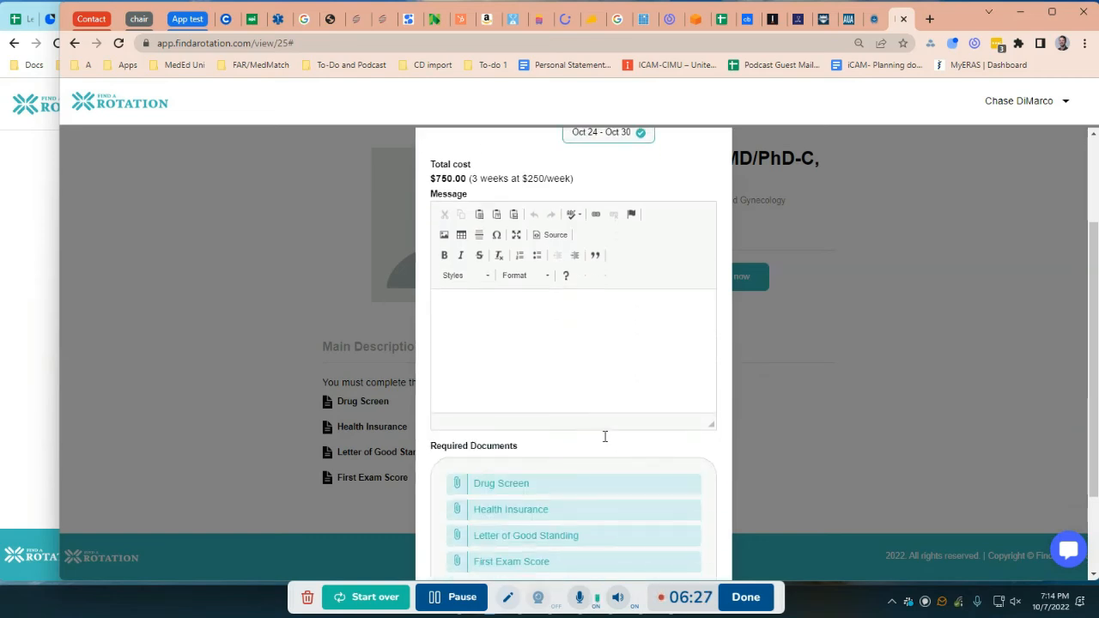
scroll(619, 374, down, 2)
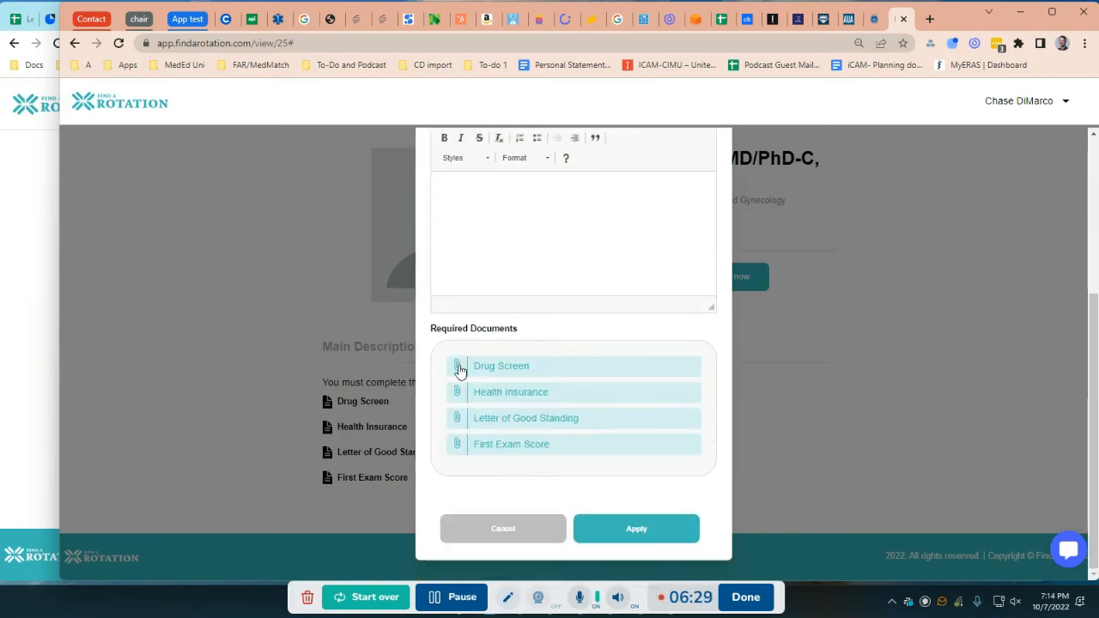
click(459, 393)
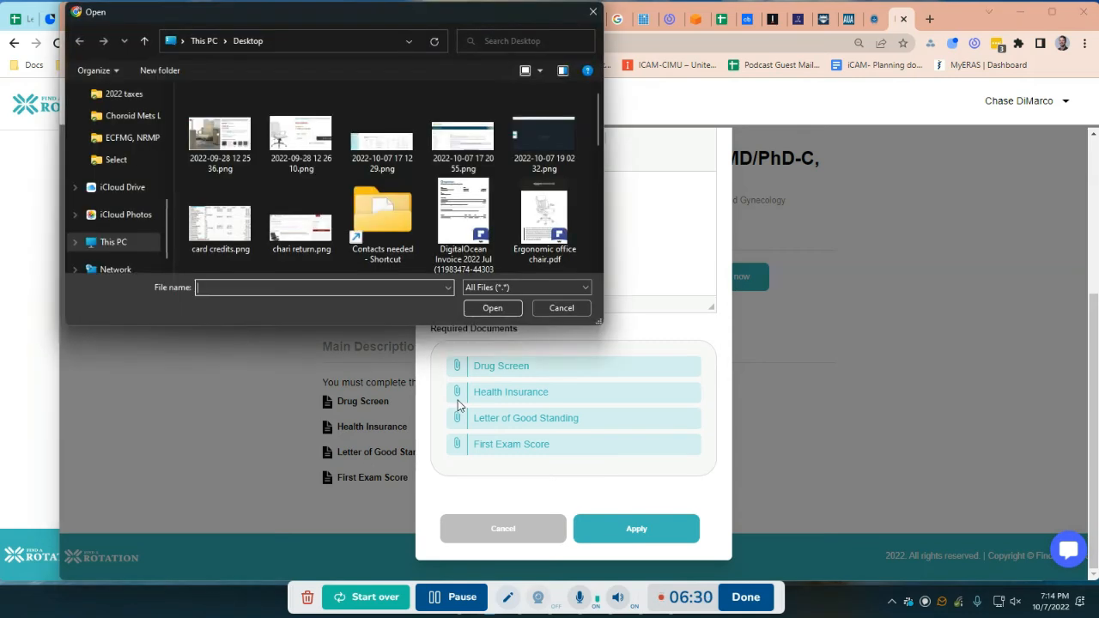
click(454, 608)
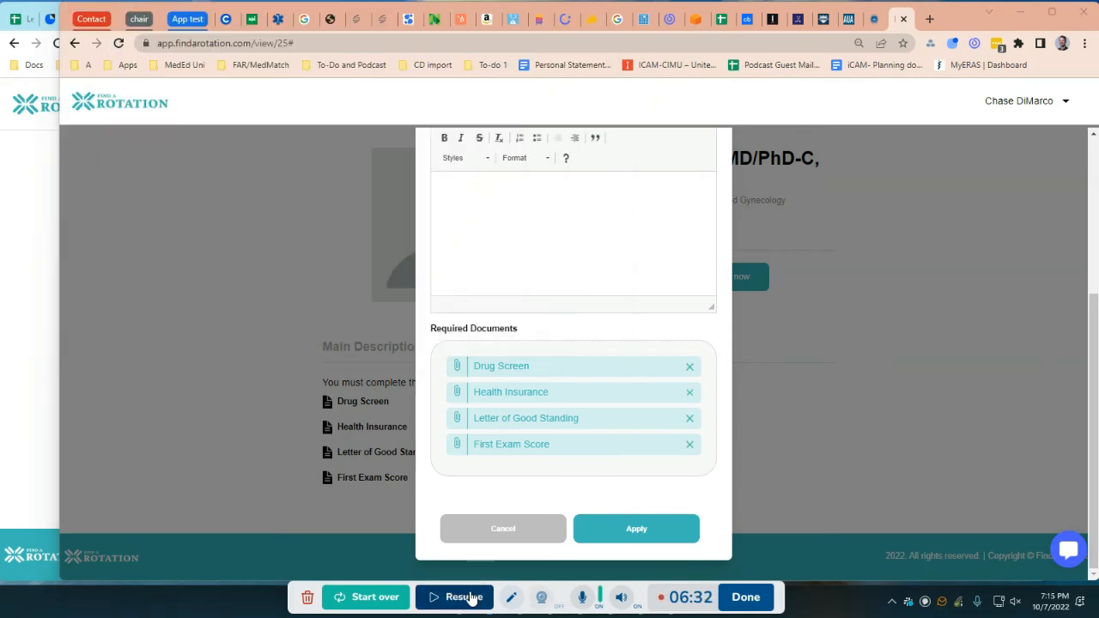
click(471, 598)
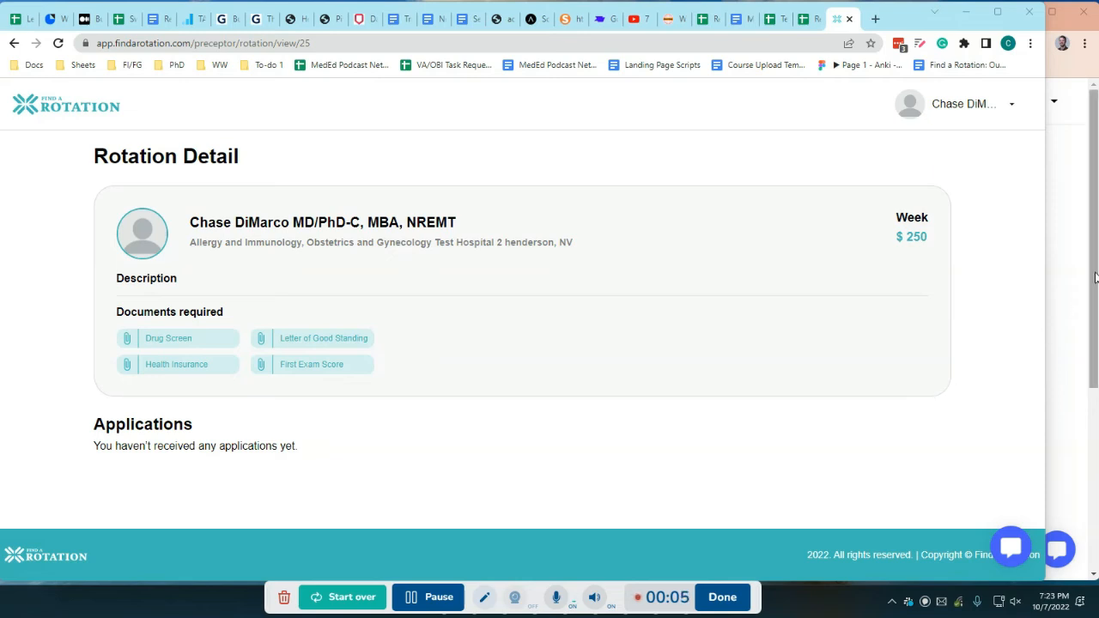
Switch between the preceptor's rotation detail page and the student's accepted Test Hospital 2 application, ending on the student's window
key(alt+Tab)
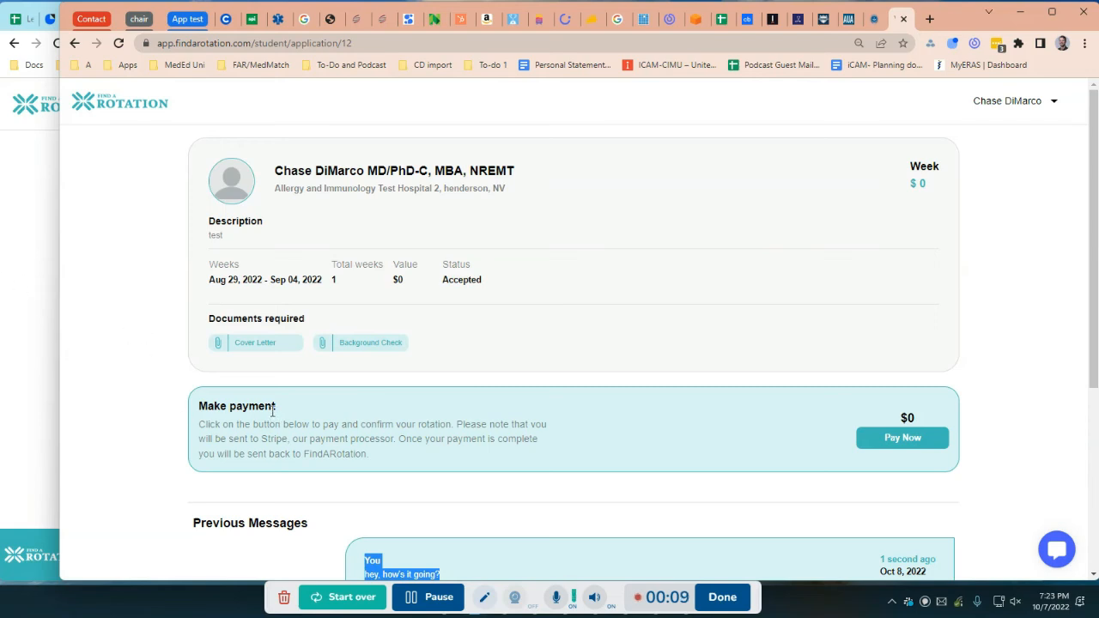
scroll(266, 404, down, 3)
scroll(275, 387, up, 3)
click(36, 225)
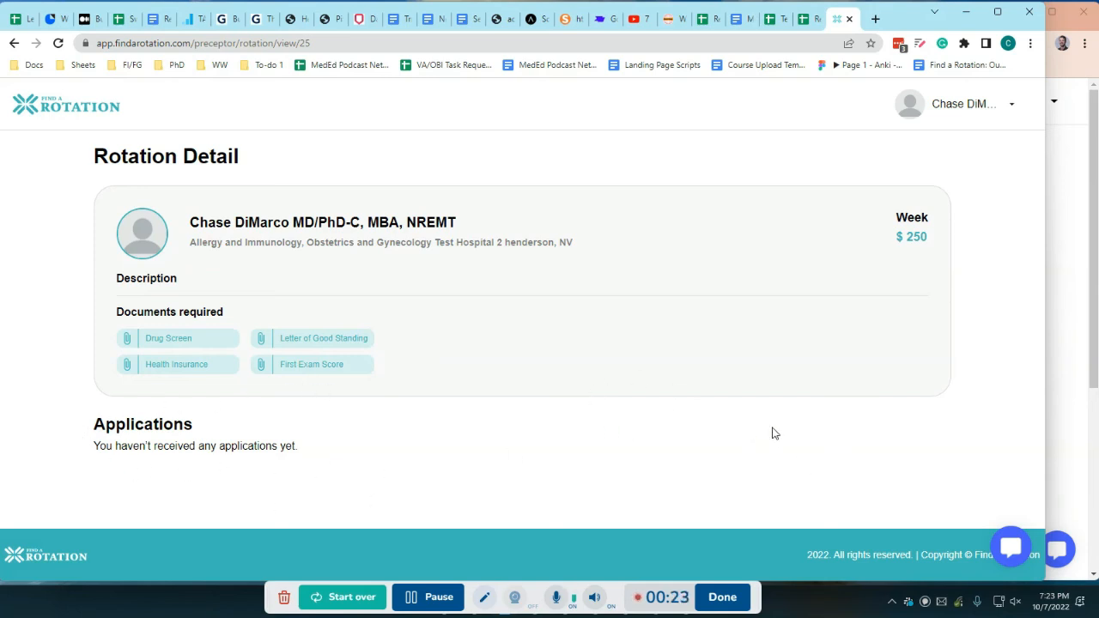
click(1095, 269)
Examine the message thread between student and preceptor and the payment section of the accepted application
scroll(576, 310, down, 3)
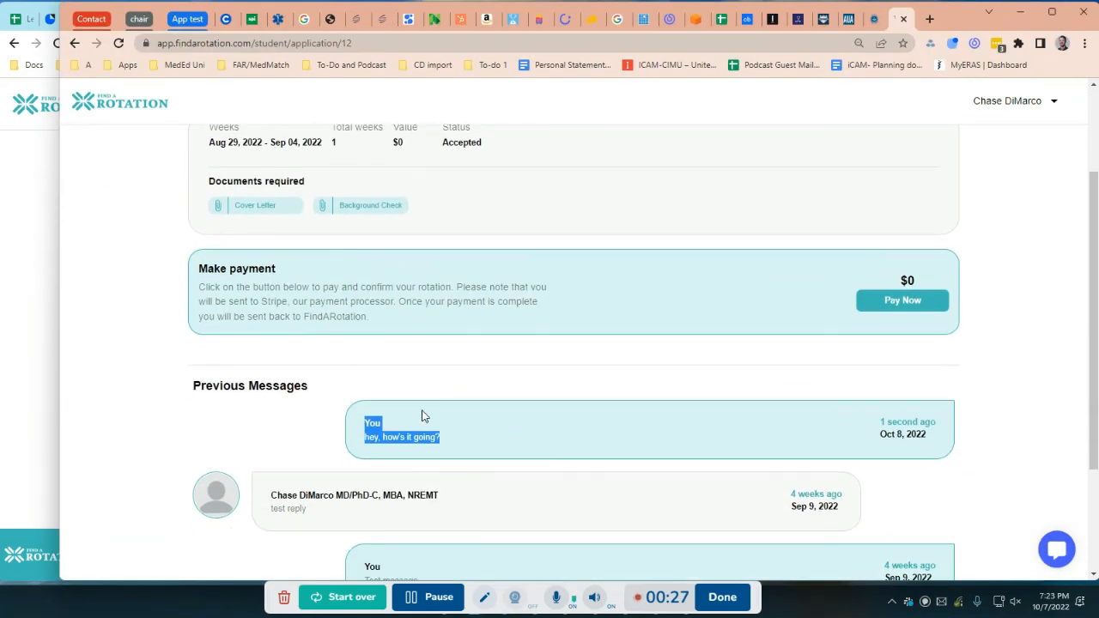
scroll(422, 412, down, 3)
click(945, 359)
drag(992, 445, 160, 215)
click(95, 397)
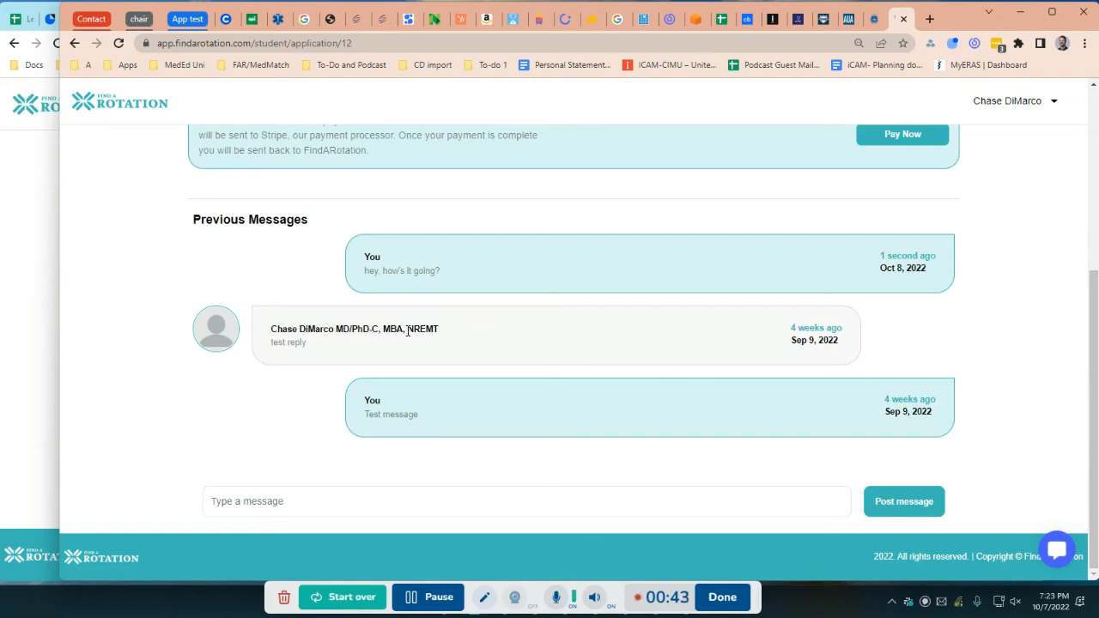
scroll(449, 319, up, 4)
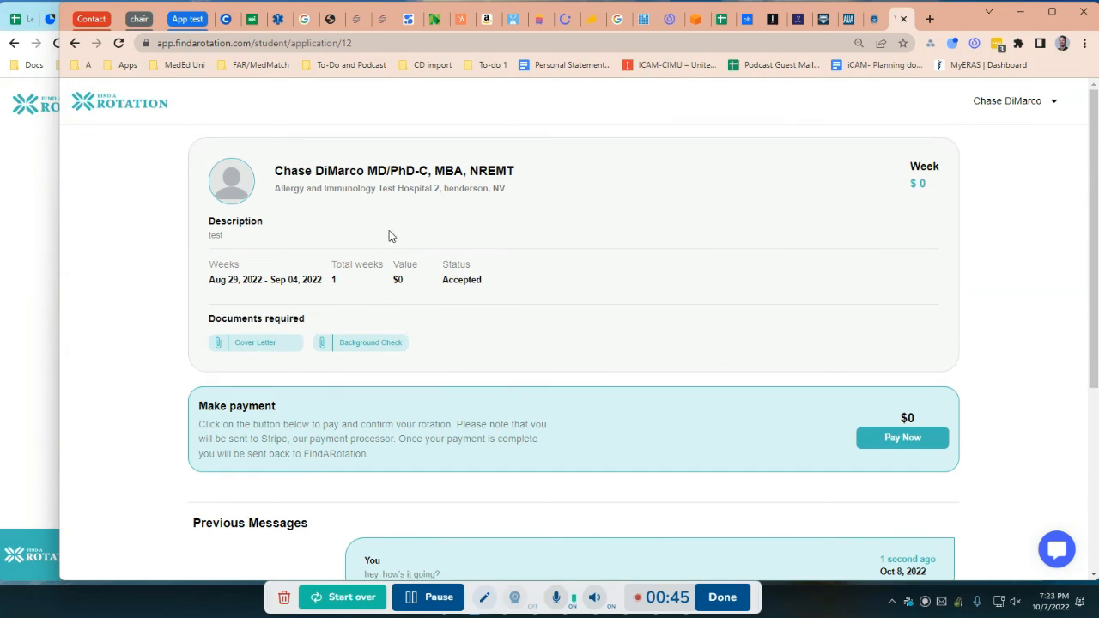
scroll(524, 438, down, 4)
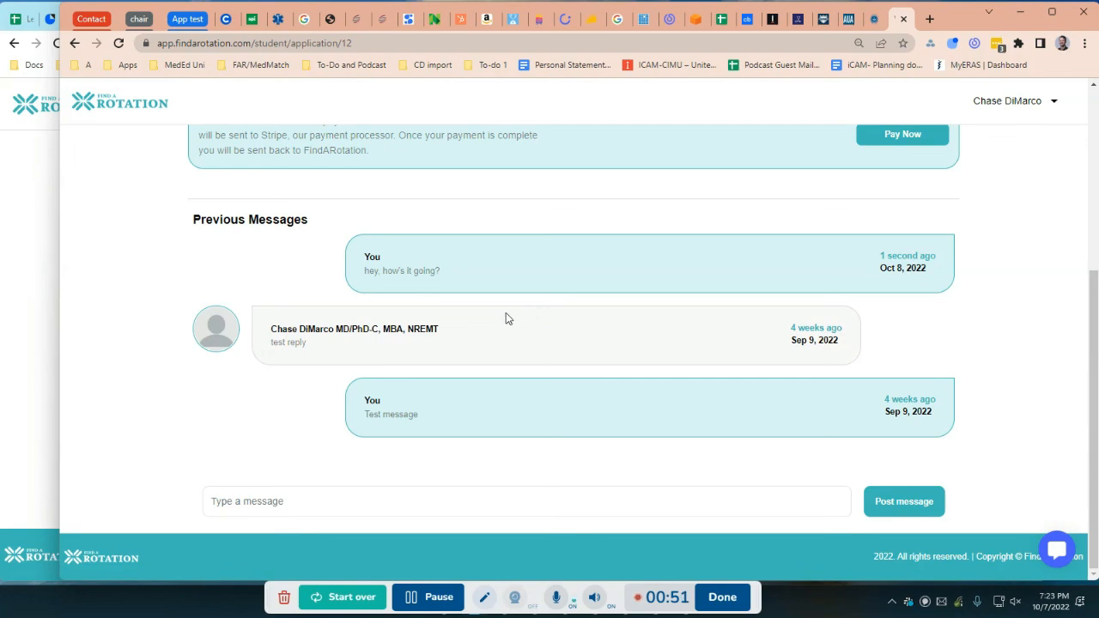
scroll(518, 335, up, 4)
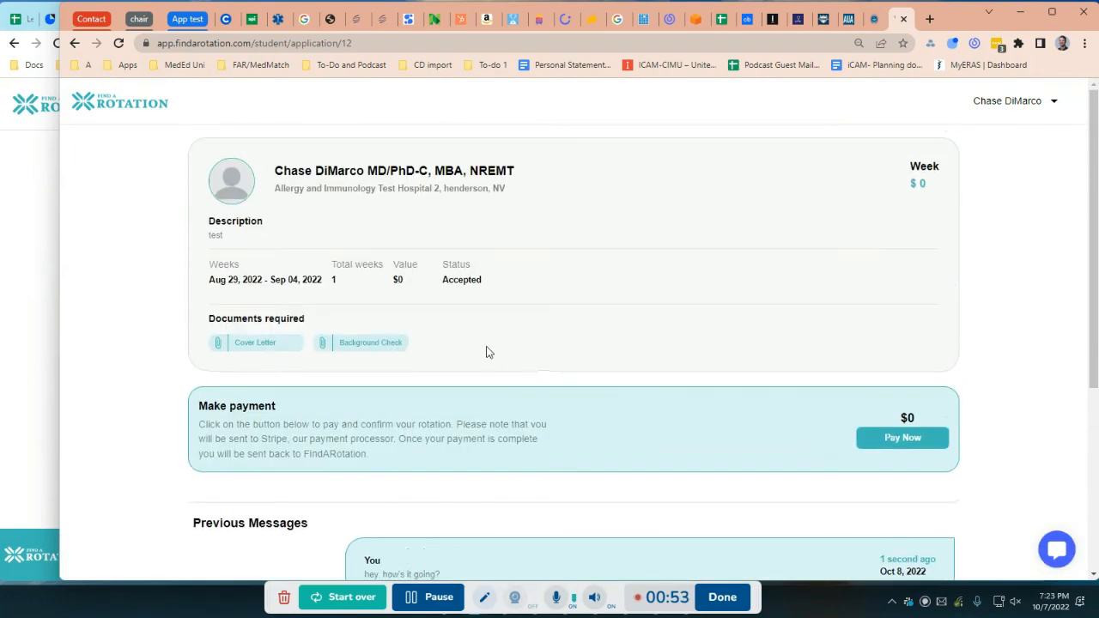